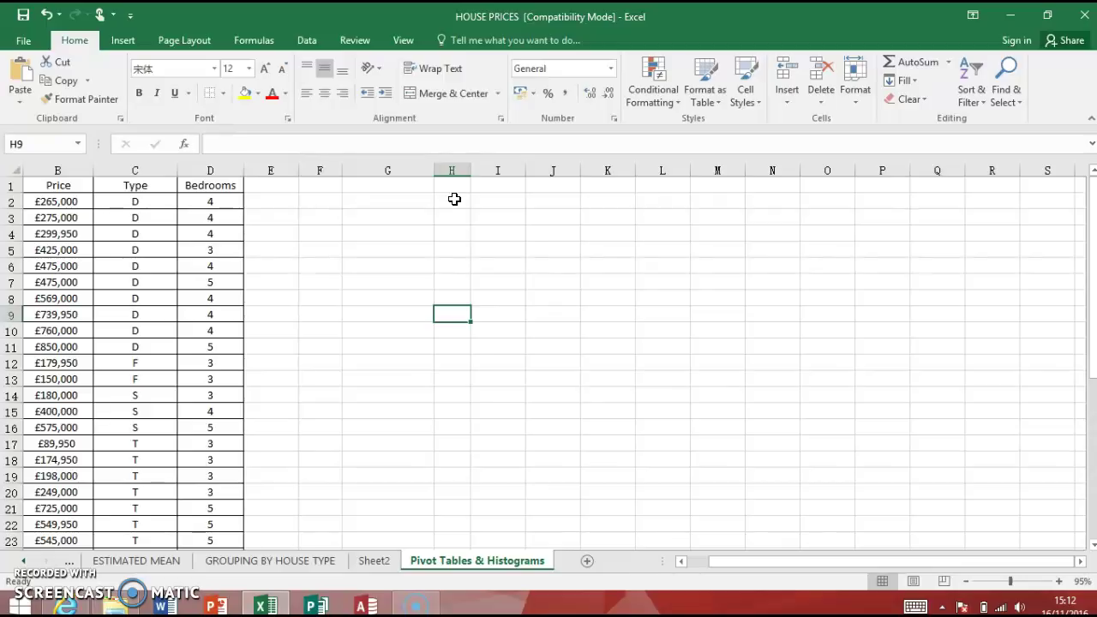
Switch back to the HOUSE PRICES workbook
mouse_move(114, 606)
mouse_move(159, 472)
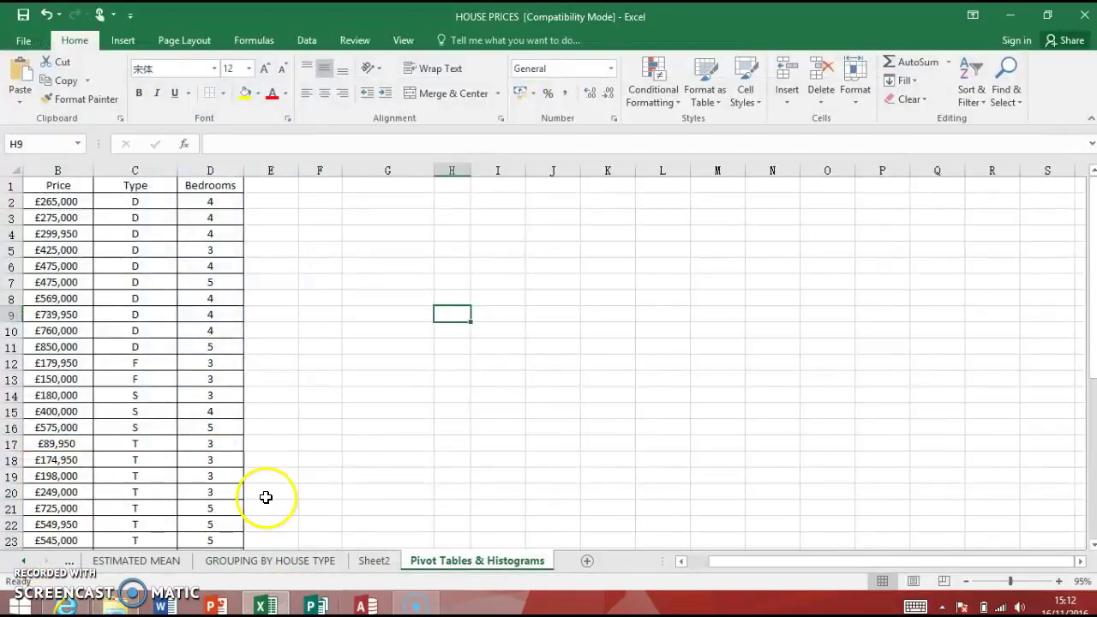
click(265, 497)
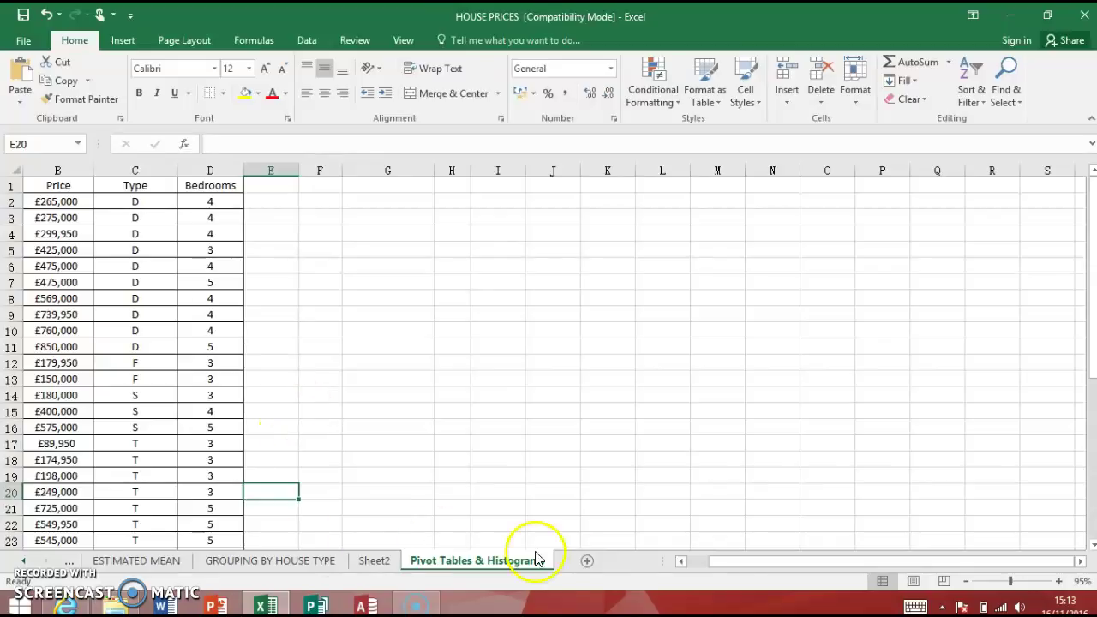
Autofit column A (Place) to the Manchester entries, then widen it slightly
drag(733, 562, 682, 561)
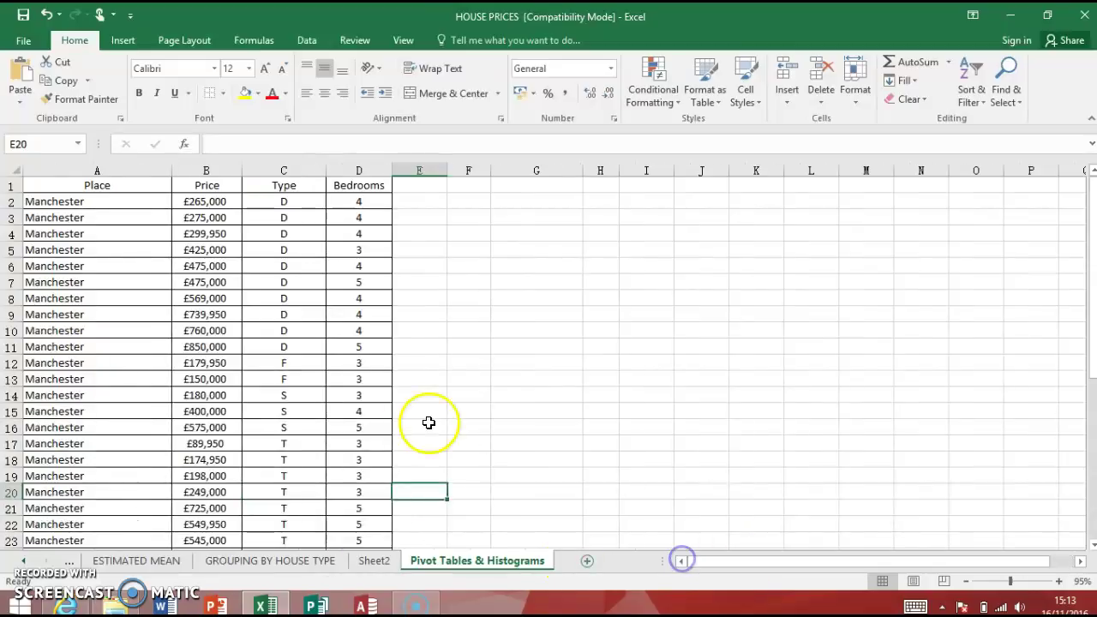
double_click(172, 170)
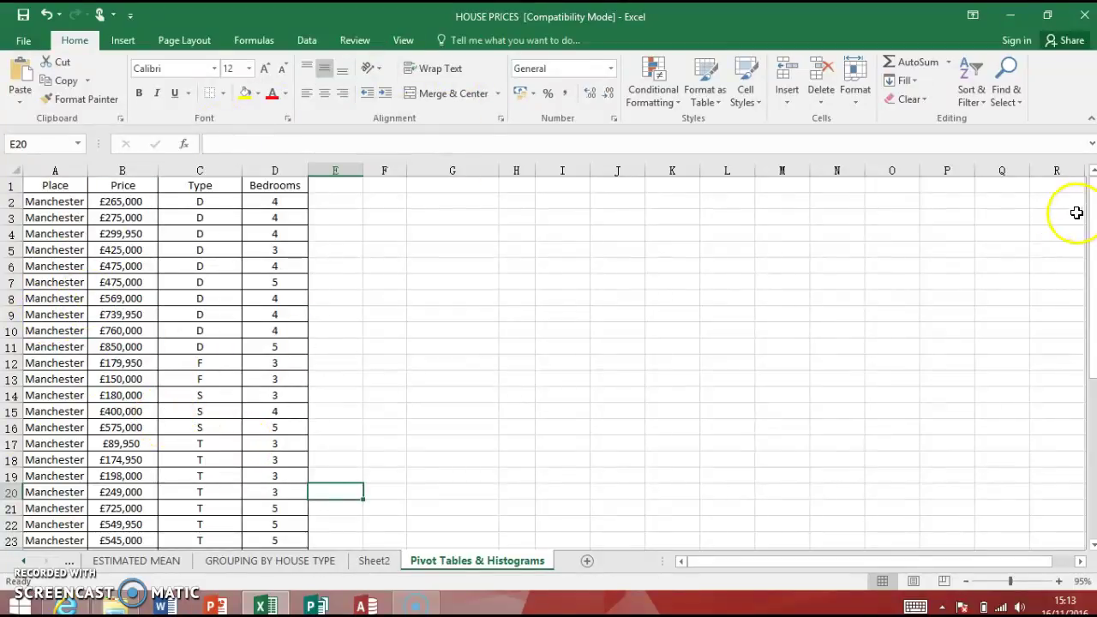
drag(1093, 216, 1092, 434)
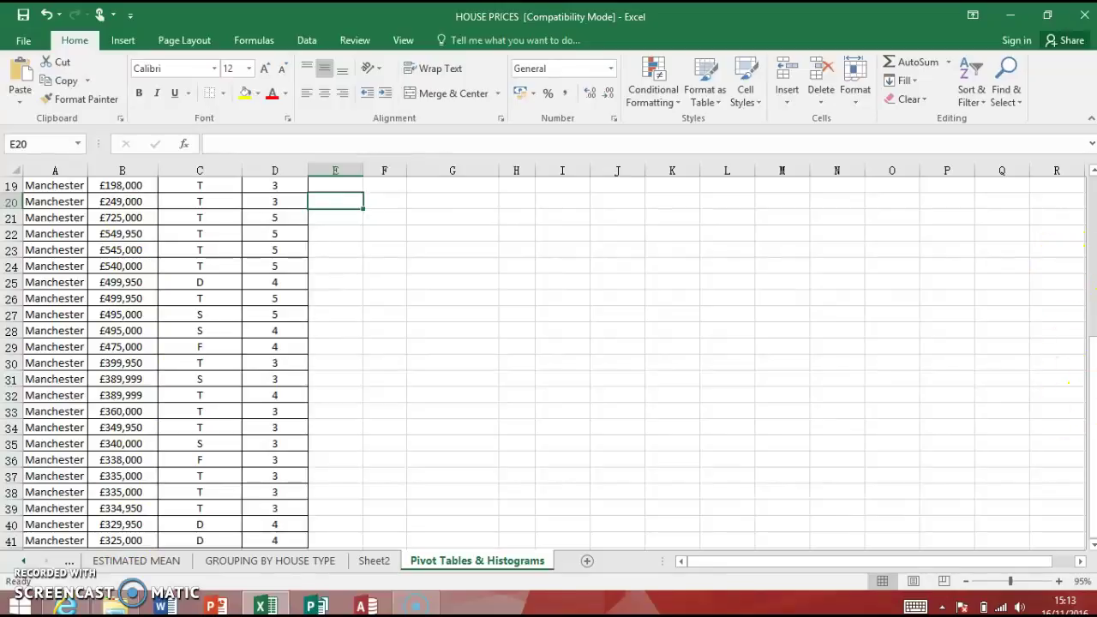
drag(1094, 369, 1095, 279)
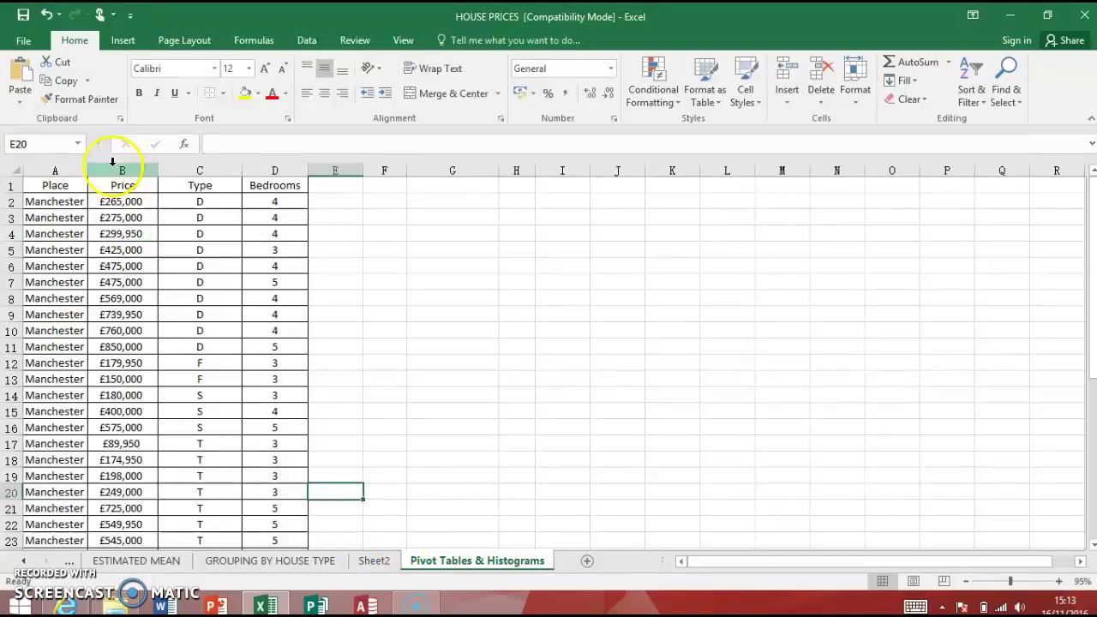
drag(88, 172, 99, 173)
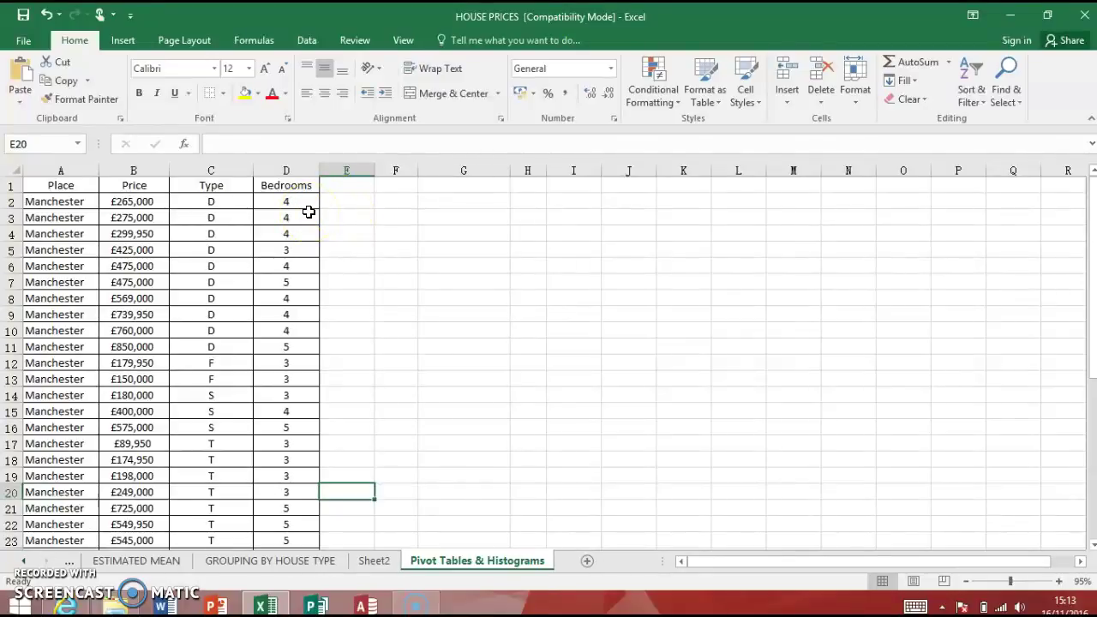
click(256, 171)
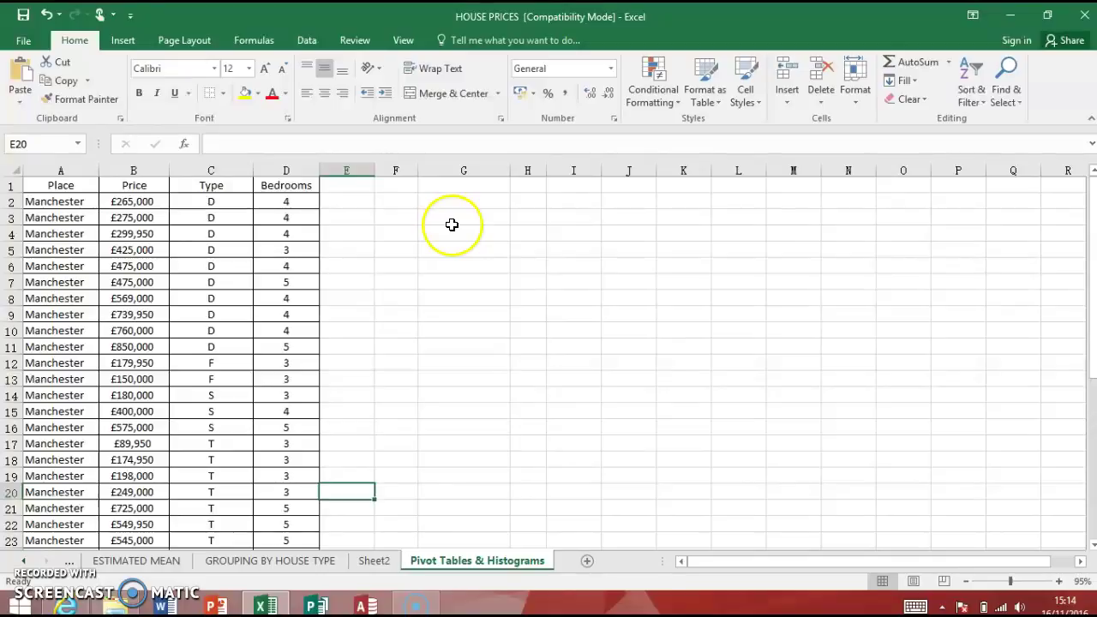
Insert a PivotTable from the house price data at cell G1 on the existing worksheet
click(140, 207)
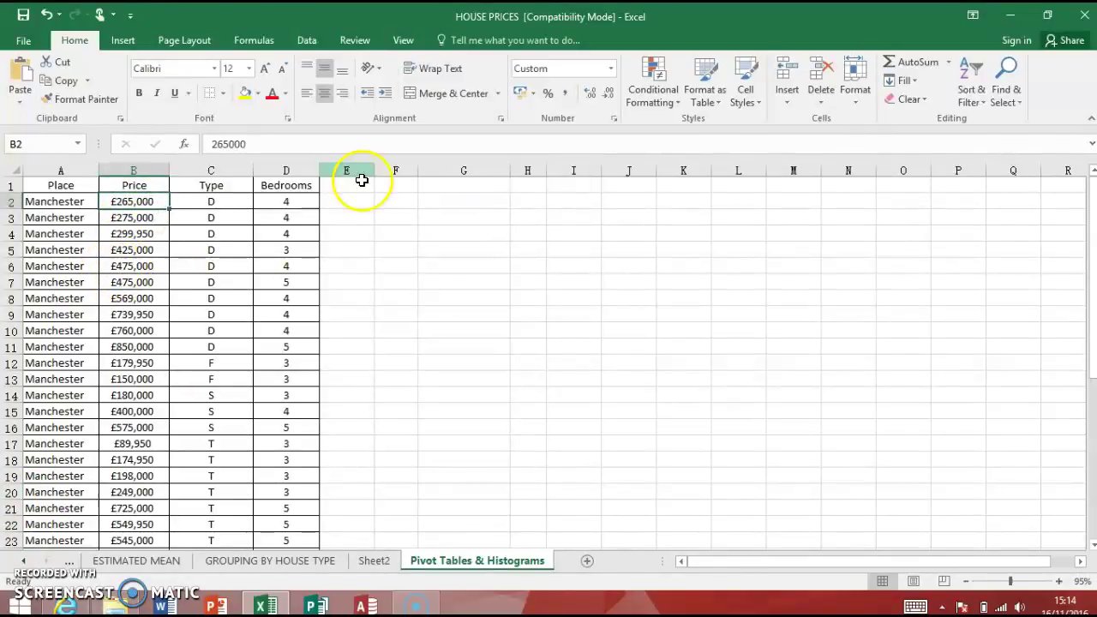
click(122, 40)
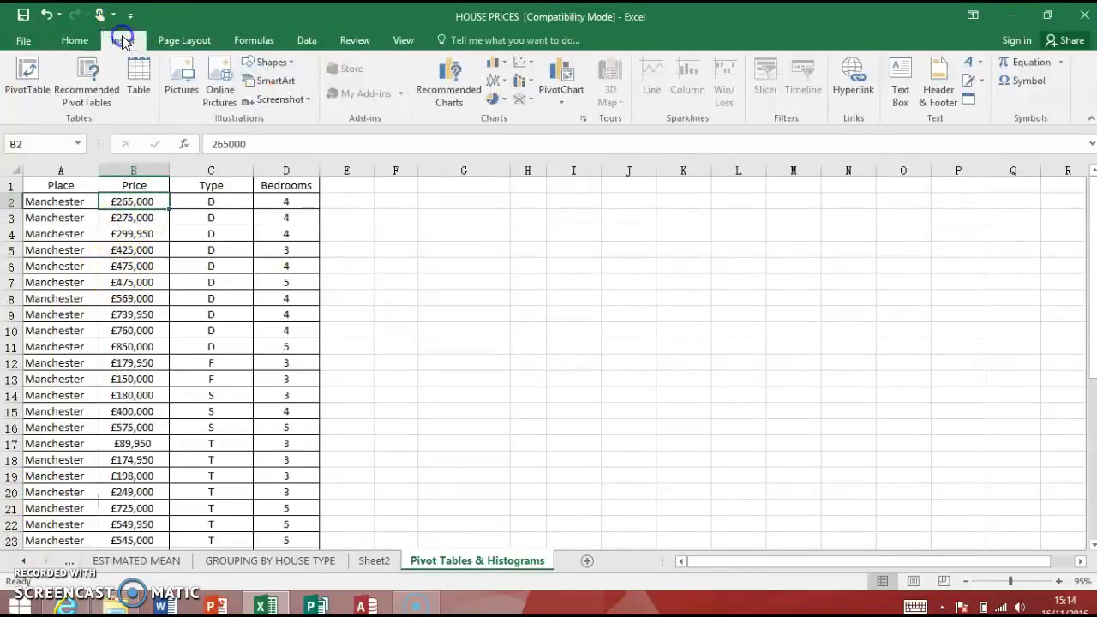
click(29, 75)
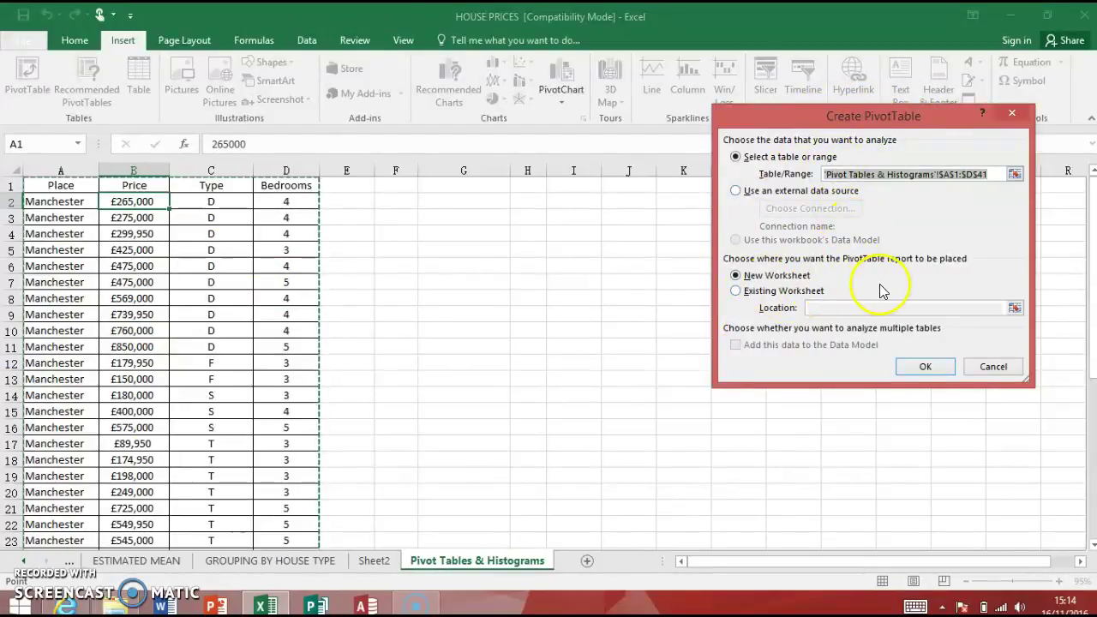
click(736, 291)
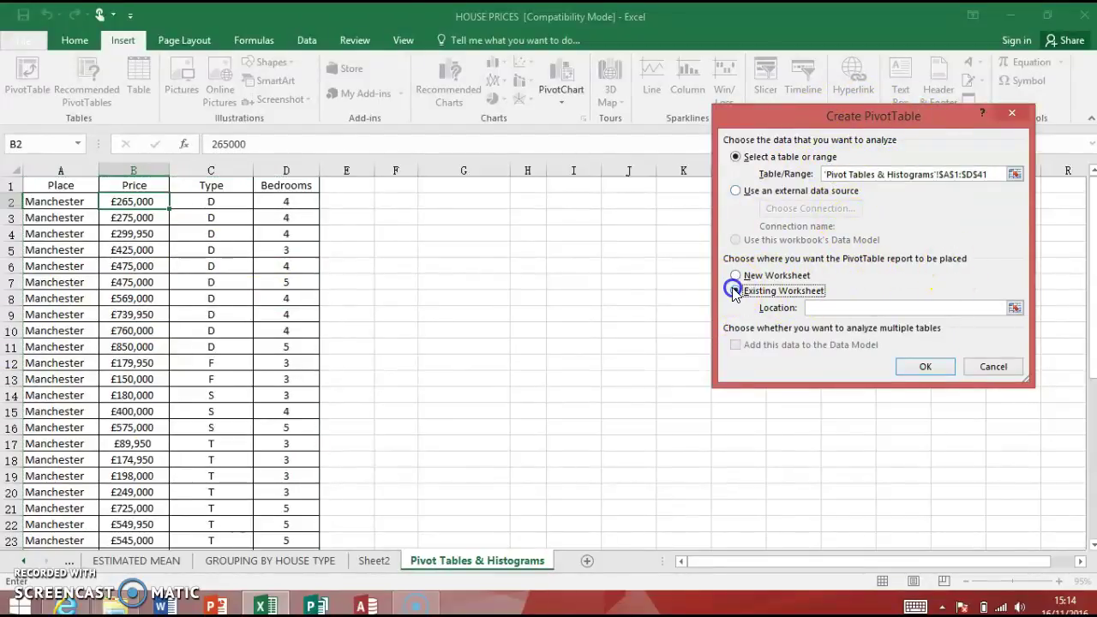
click(1015, 308)
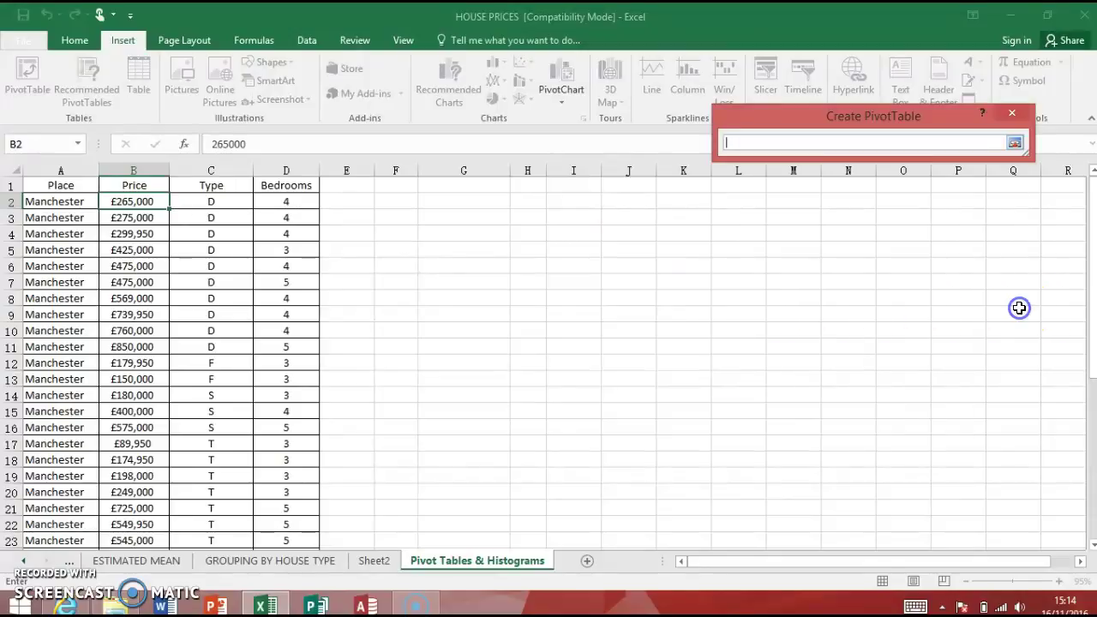
click(472, 187)
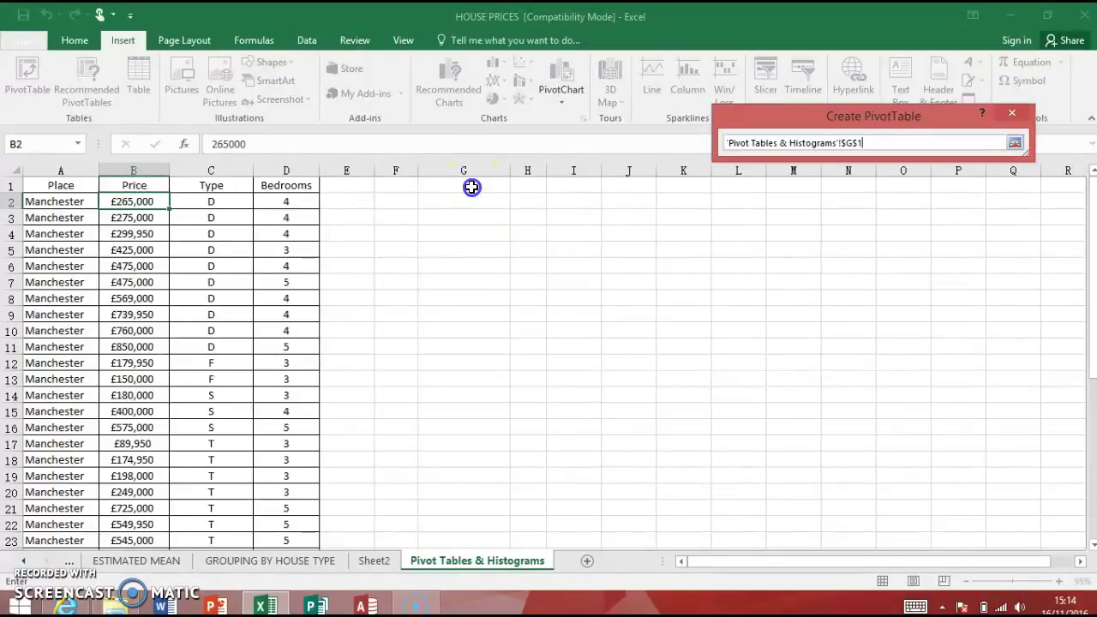
click(1024, 118)
click(931, 369)
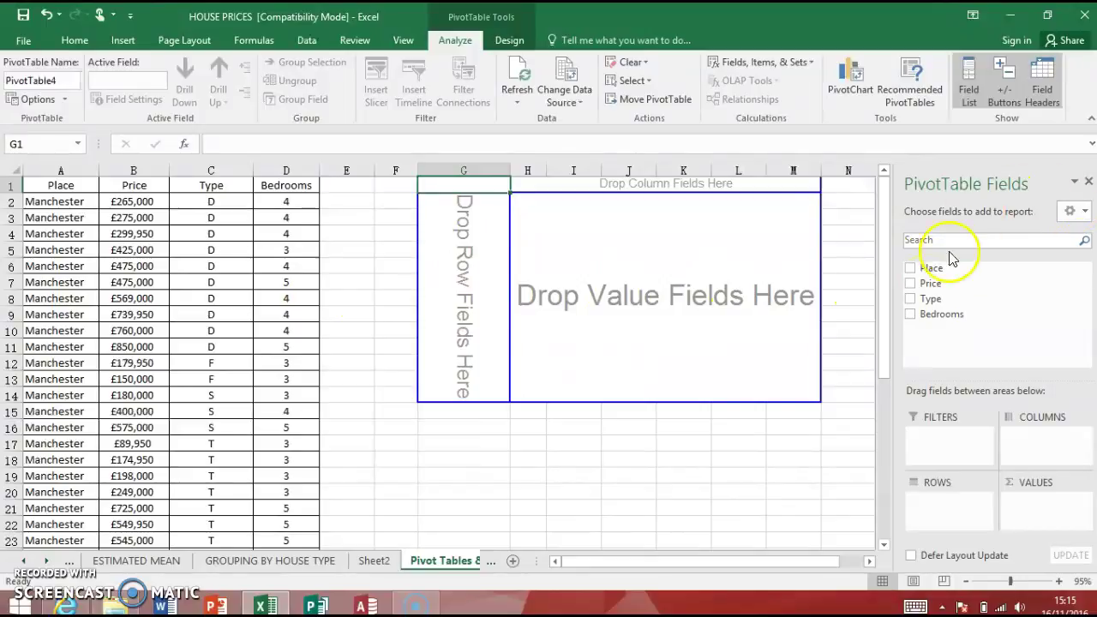
Add the Price field to the PivotTable's Rows area
drag(933, 287, 950, 511)
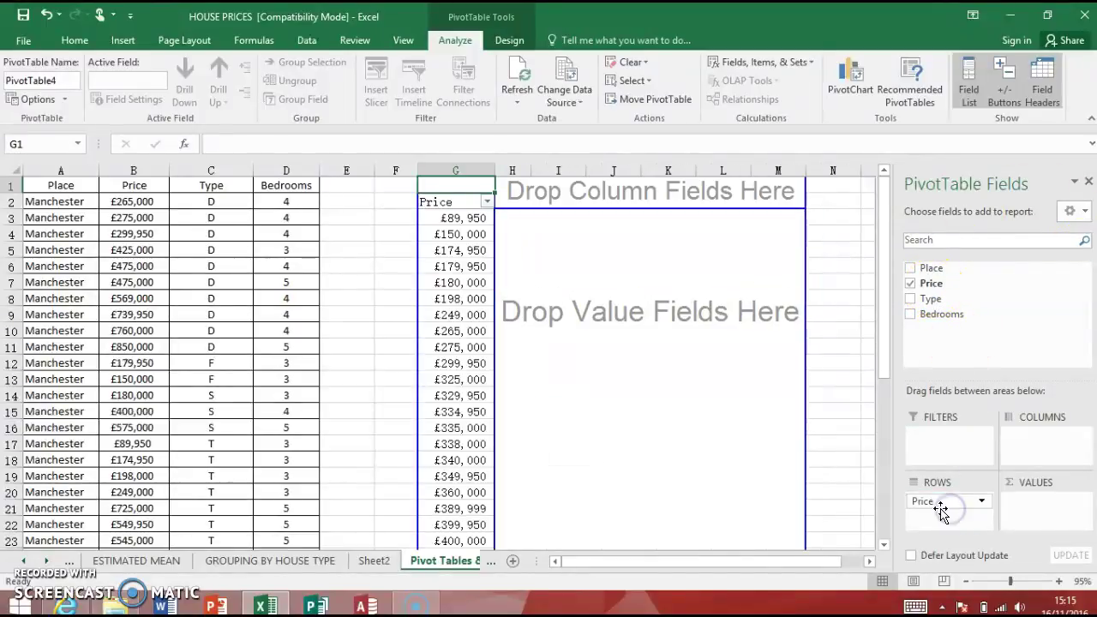
Group the prices into 100000-wide bands from 89950 and add Price to Values as a count
right_click(455, 254)
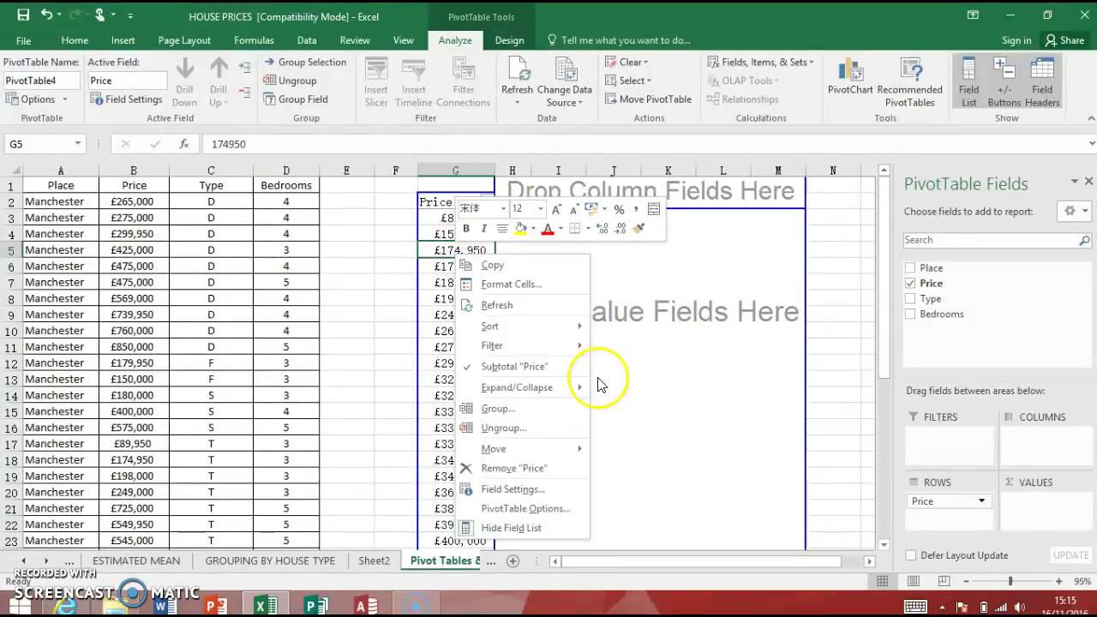
click(527, 410)
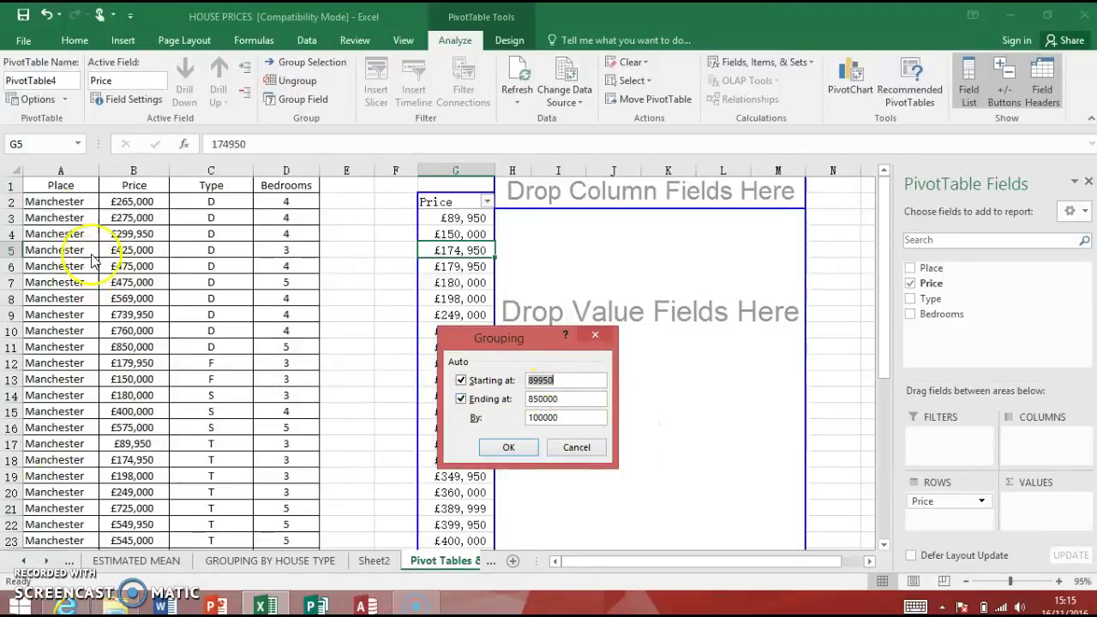
click(537, 445)
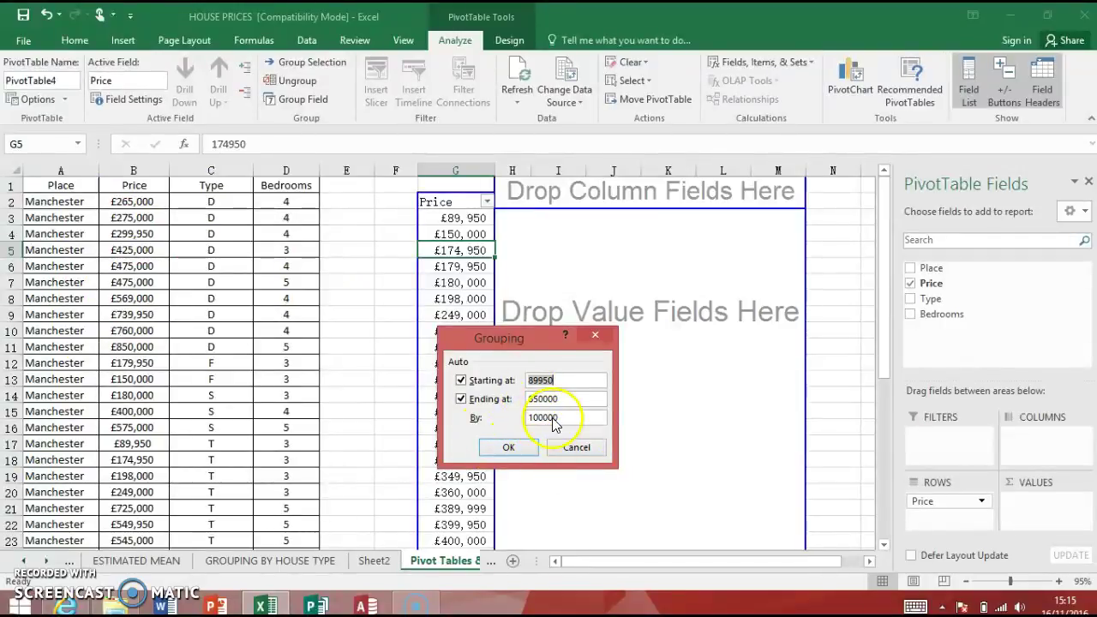
click(509, 449)
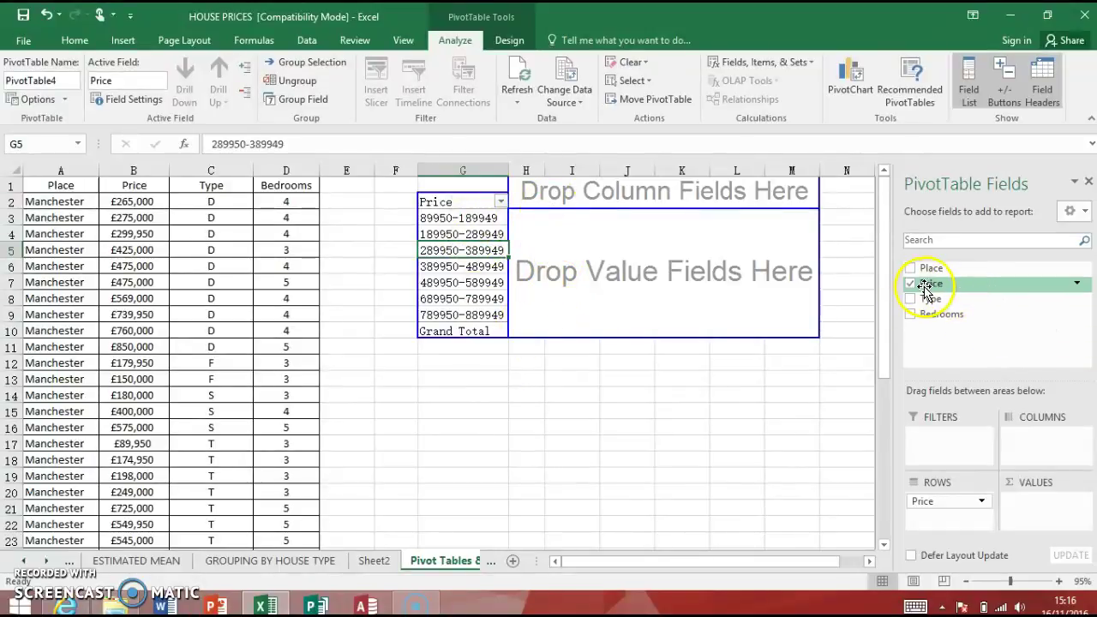
drag(926, 285, 1029, 439)
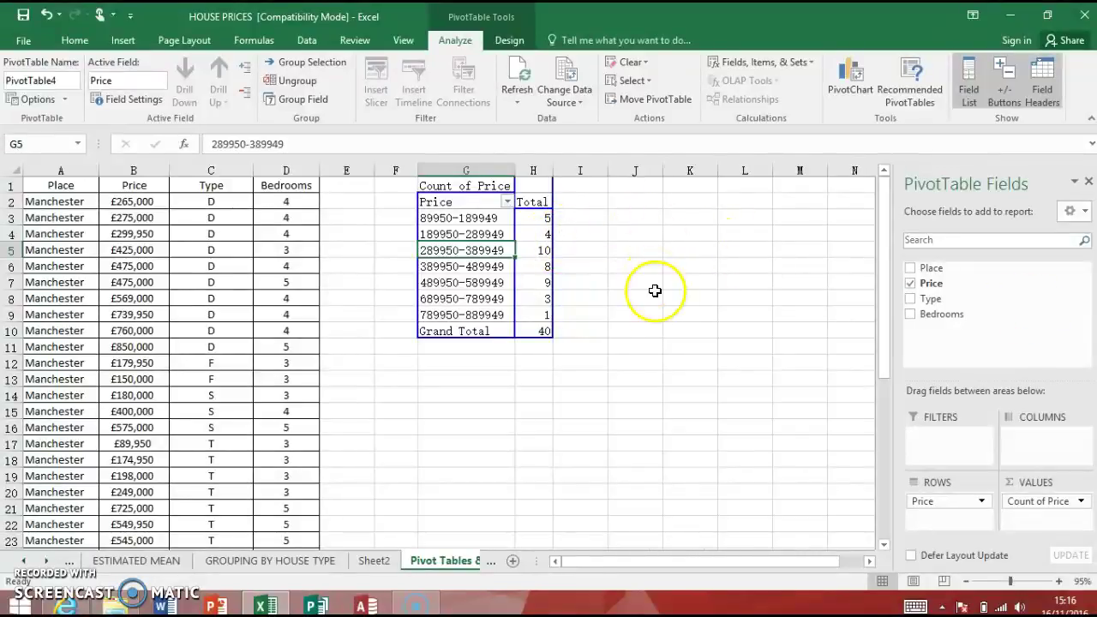
Drill into the first price band, look through the other sheets, then delete Sheet5
mouse_move(532, 218)
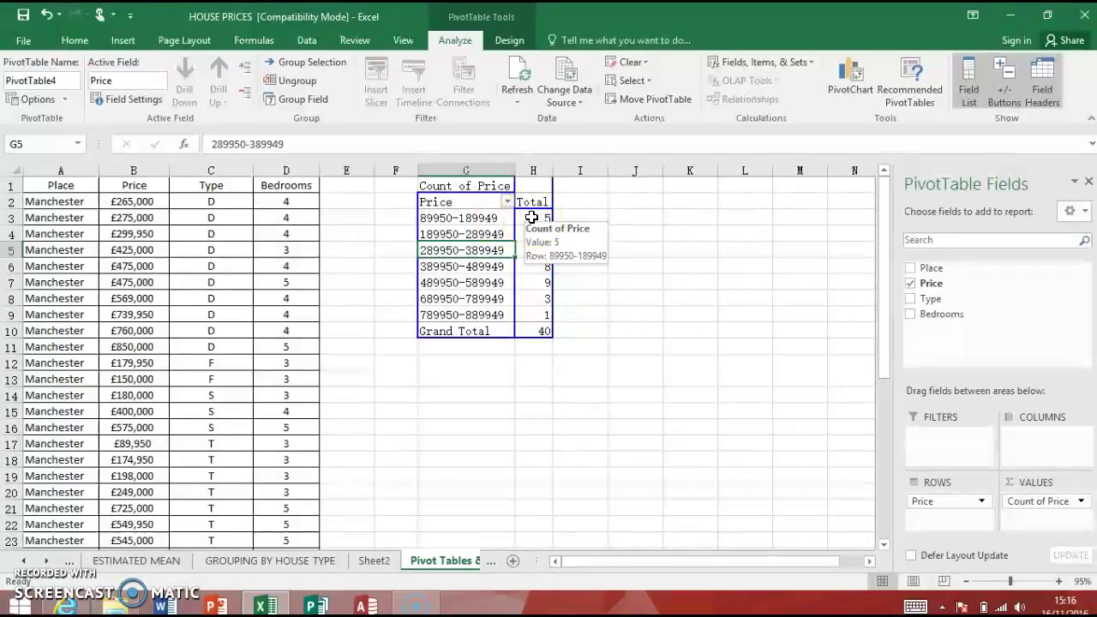
double_click(532, 218)
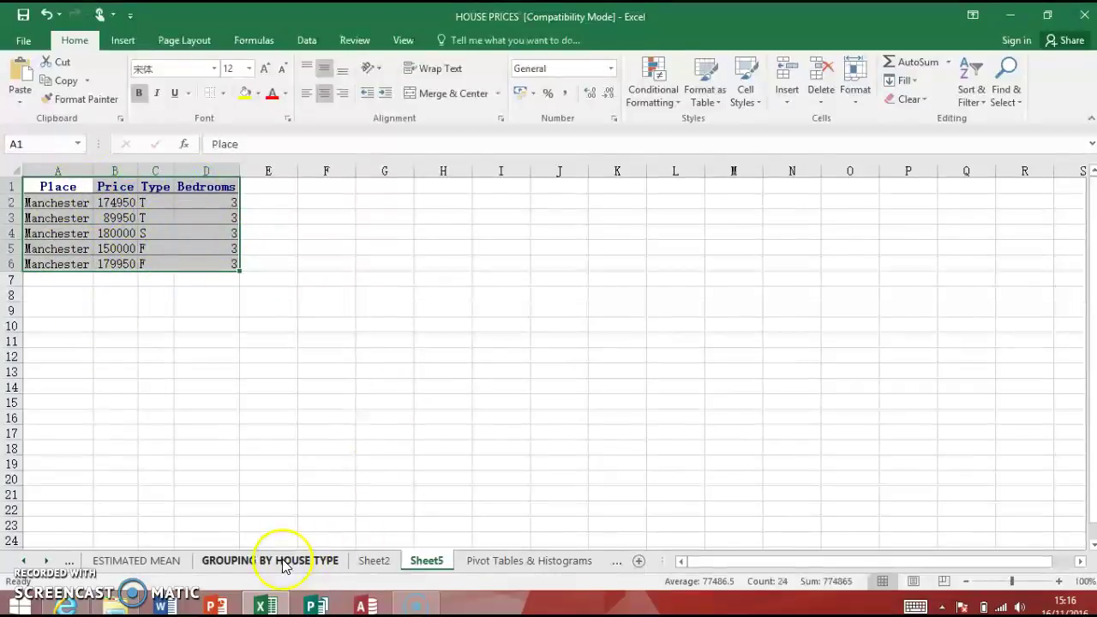
click(255, 561)
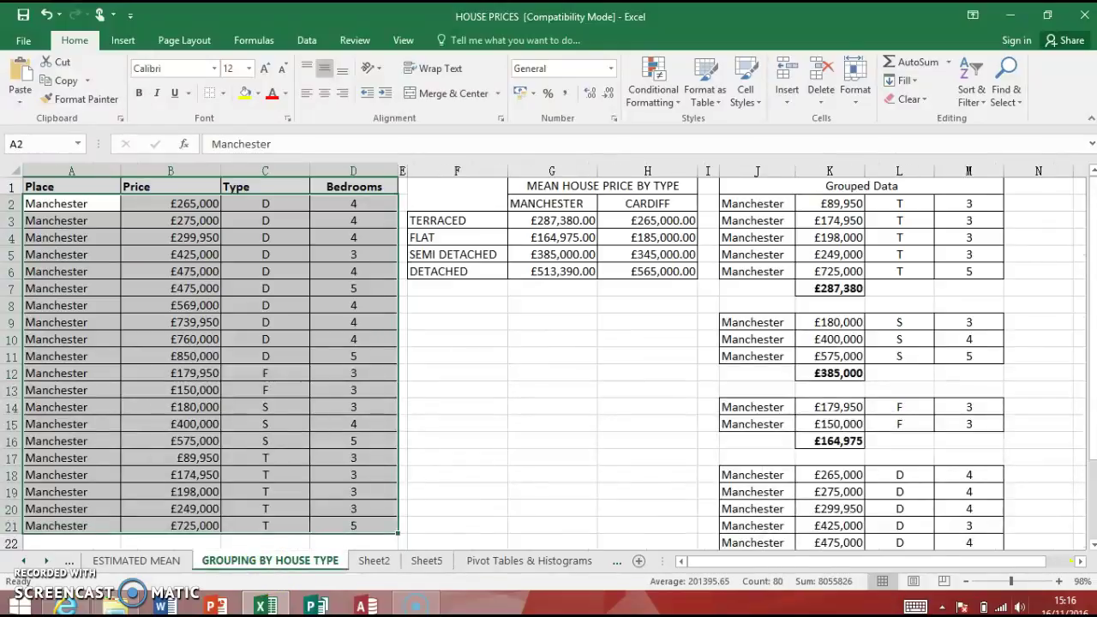
click(523, 564)
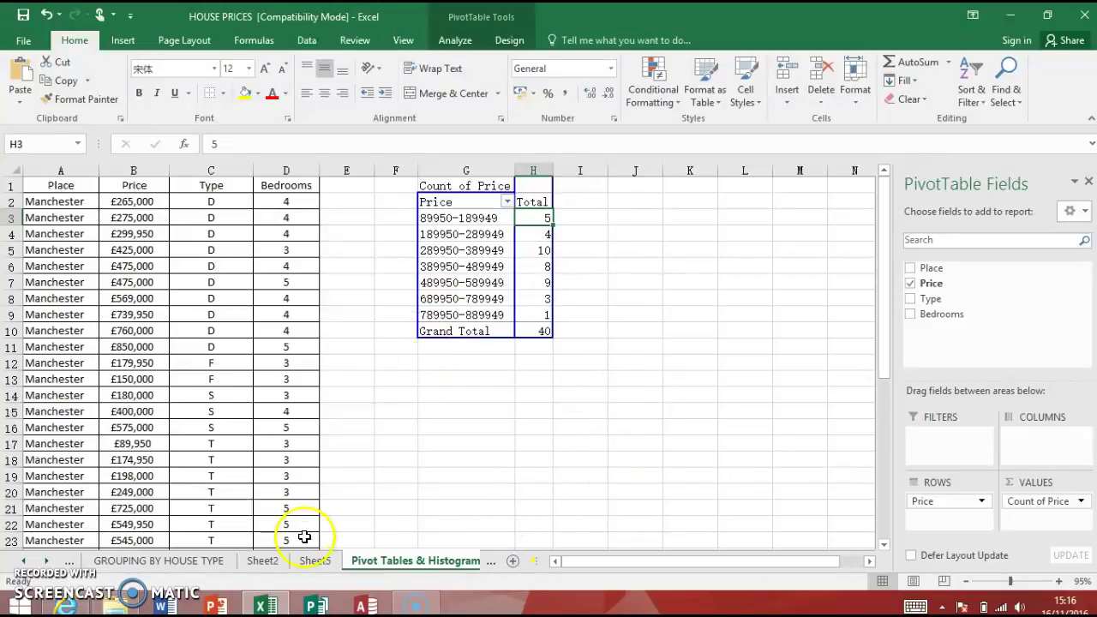
click(251, 561)
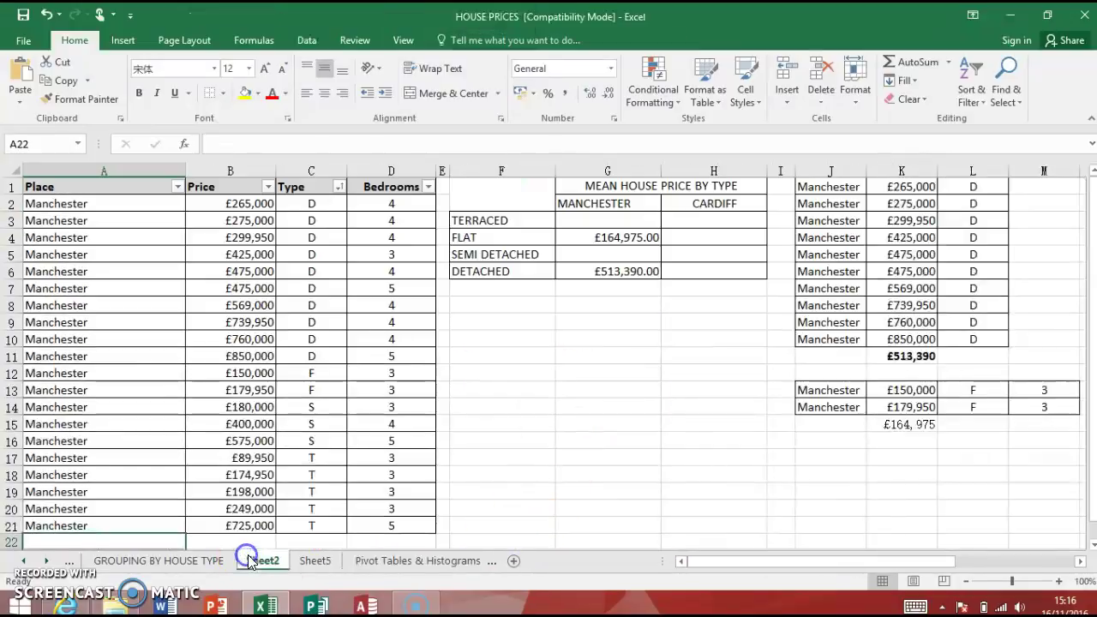
click(317, 560)
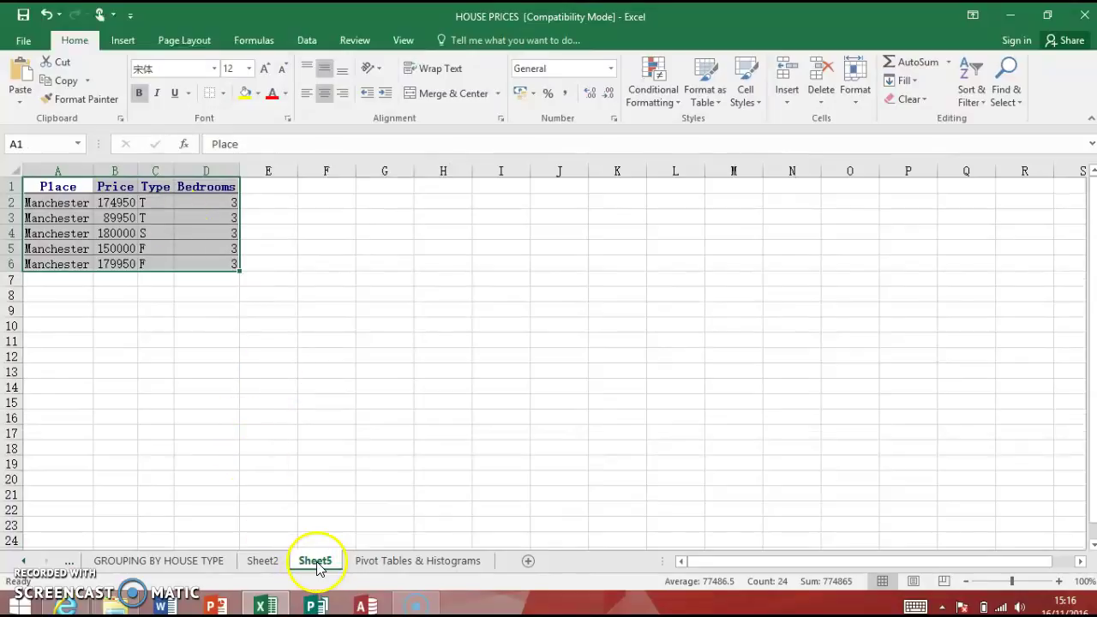
right_click(317, 566)
click(384, 394)
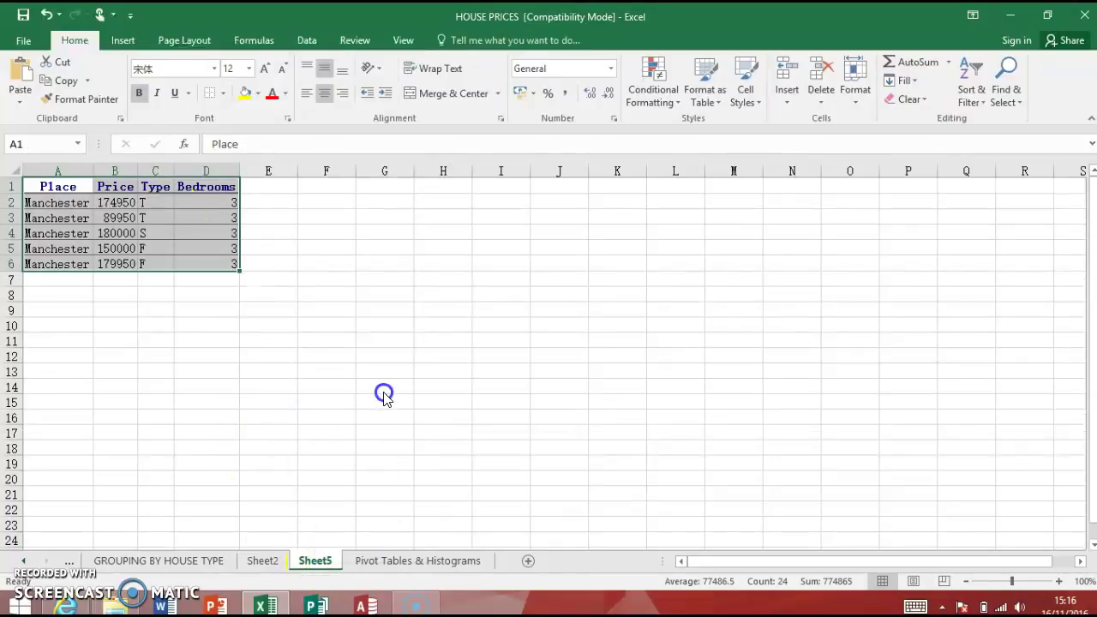
click(523, 350)
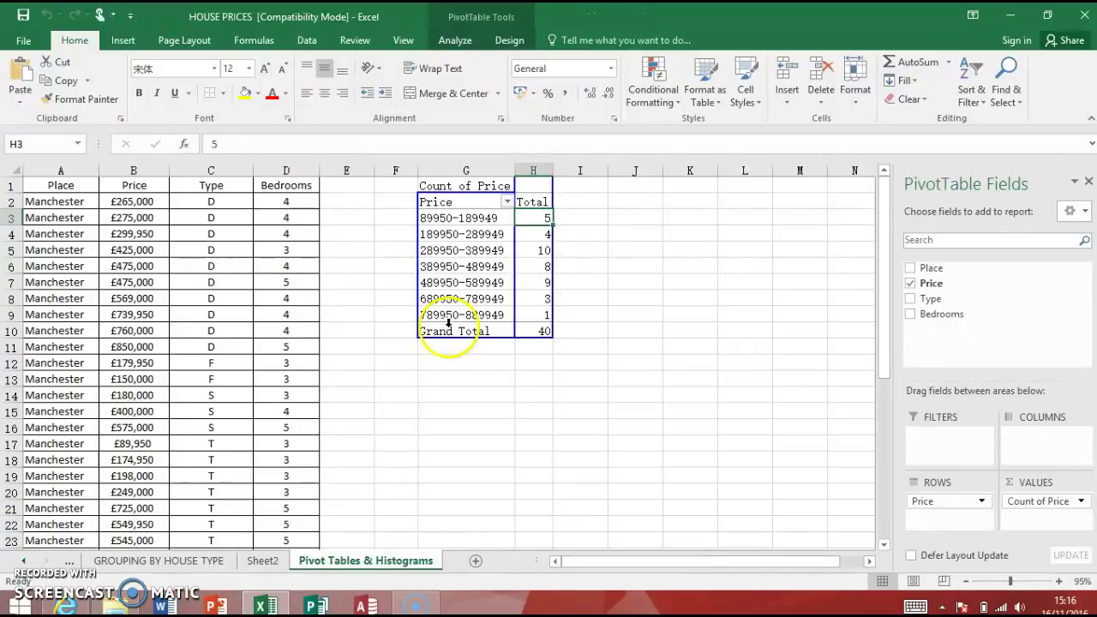
double_click(531, 250)
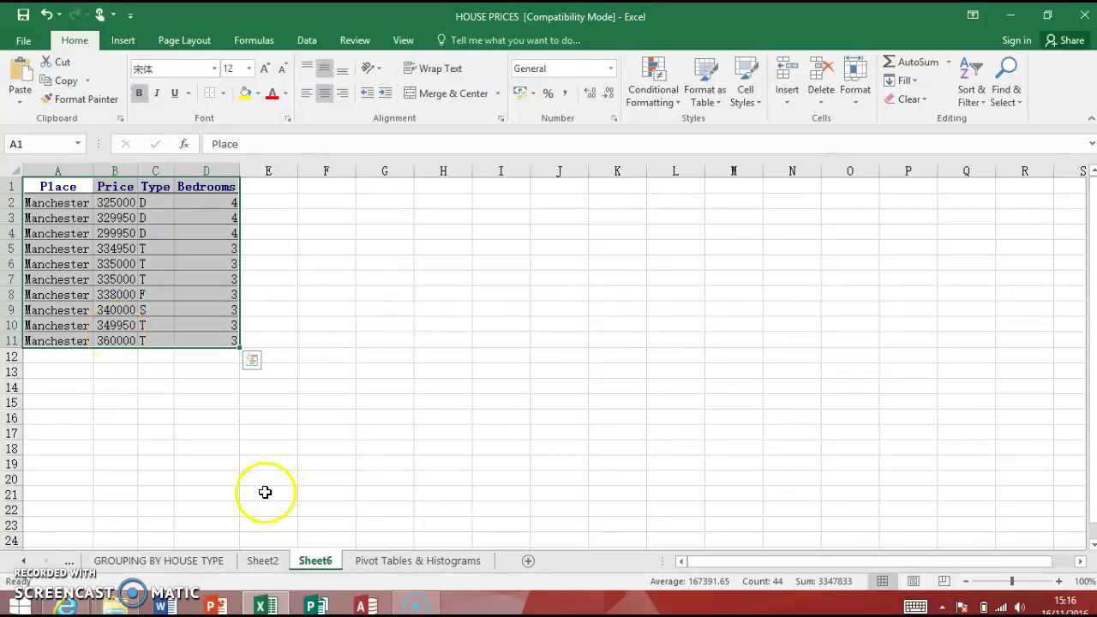
right_click(315, 560)
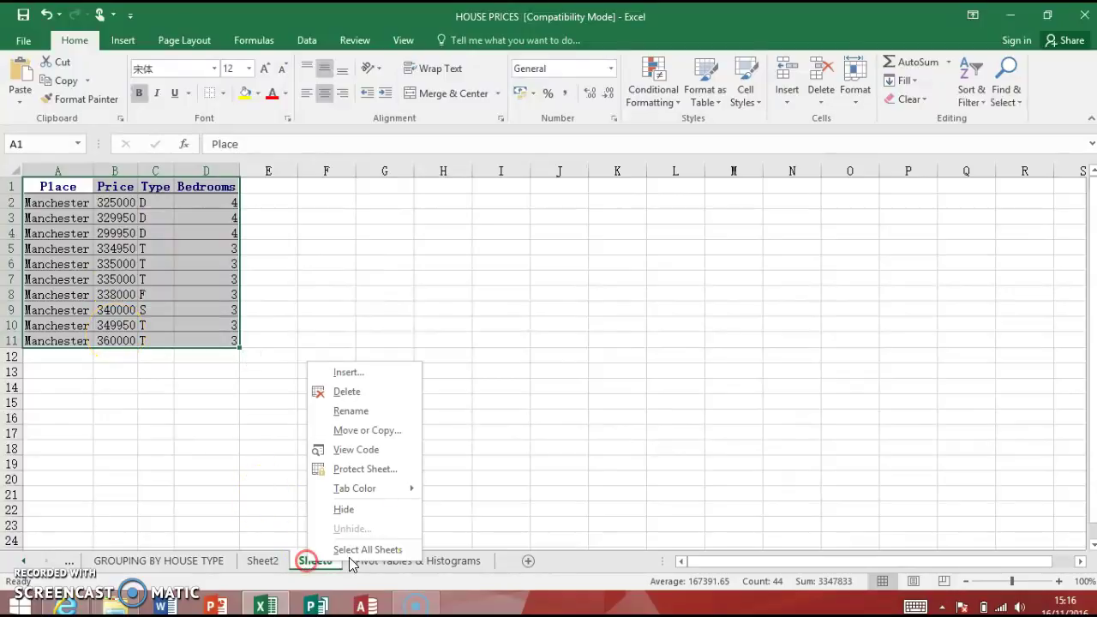
click(380, 393)
click(519, 348)
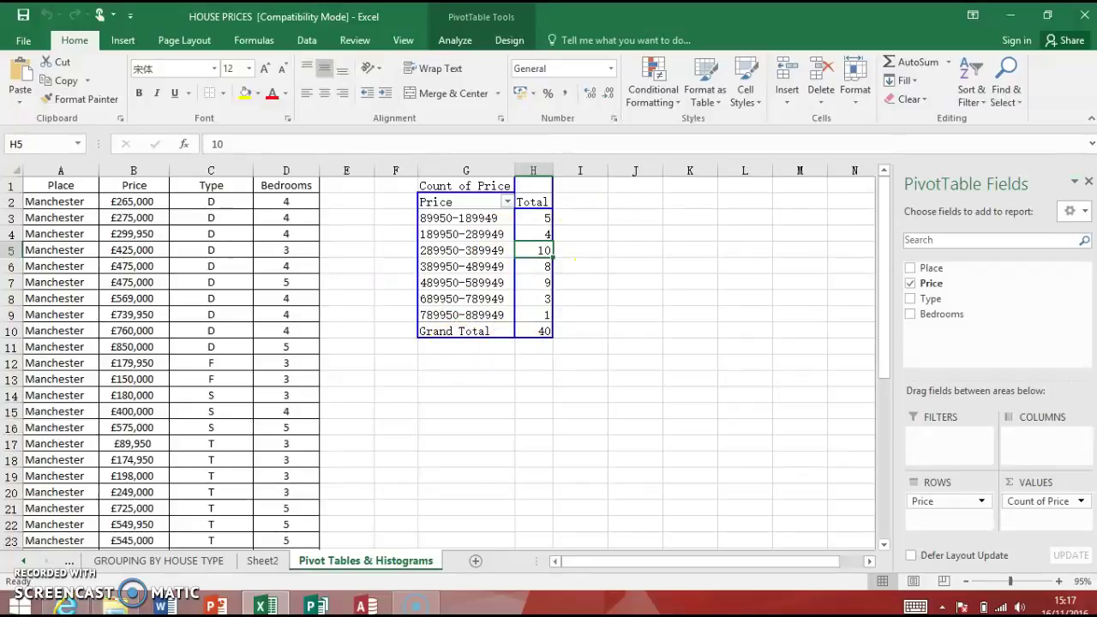
click(1087, 184)
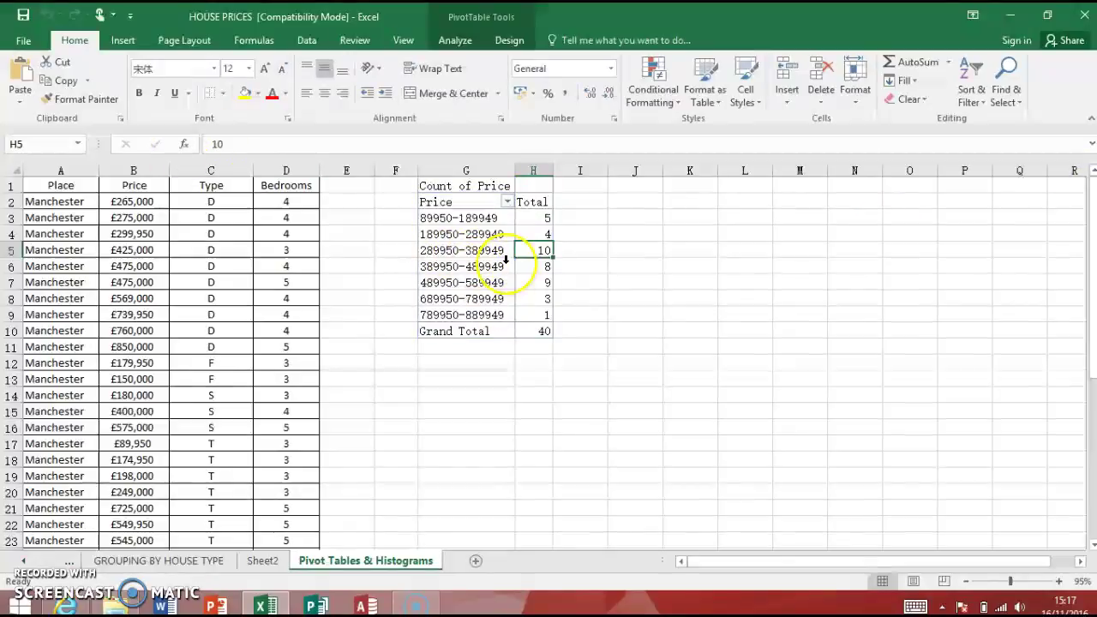
Insert a clustered column chart of the band counts, enlarged beside the pivot table
click(528, 220)
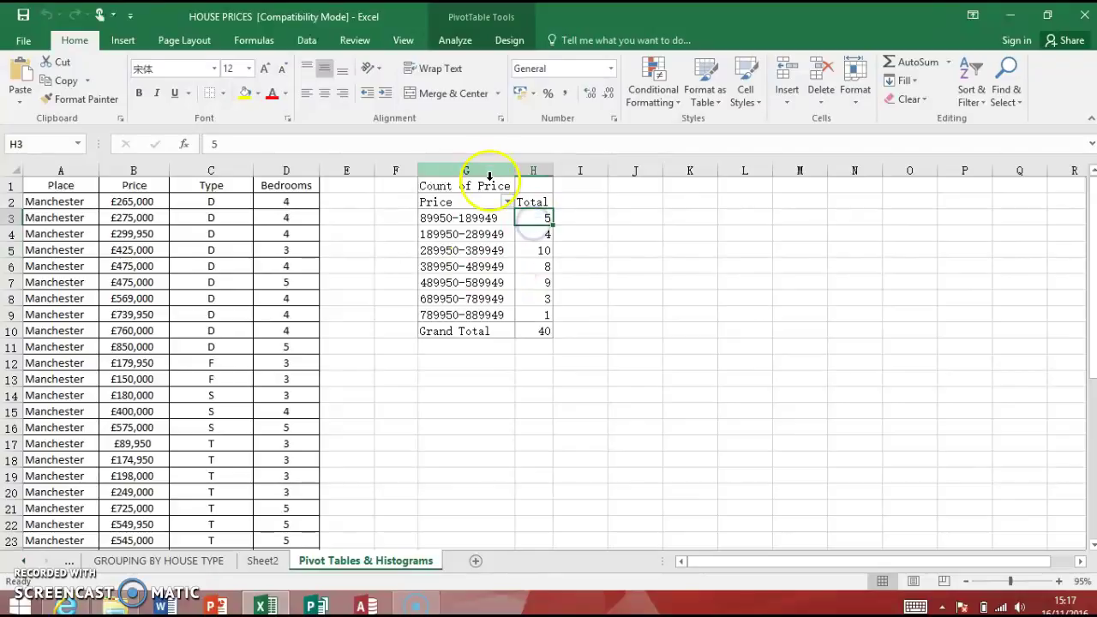
click(125, 41)
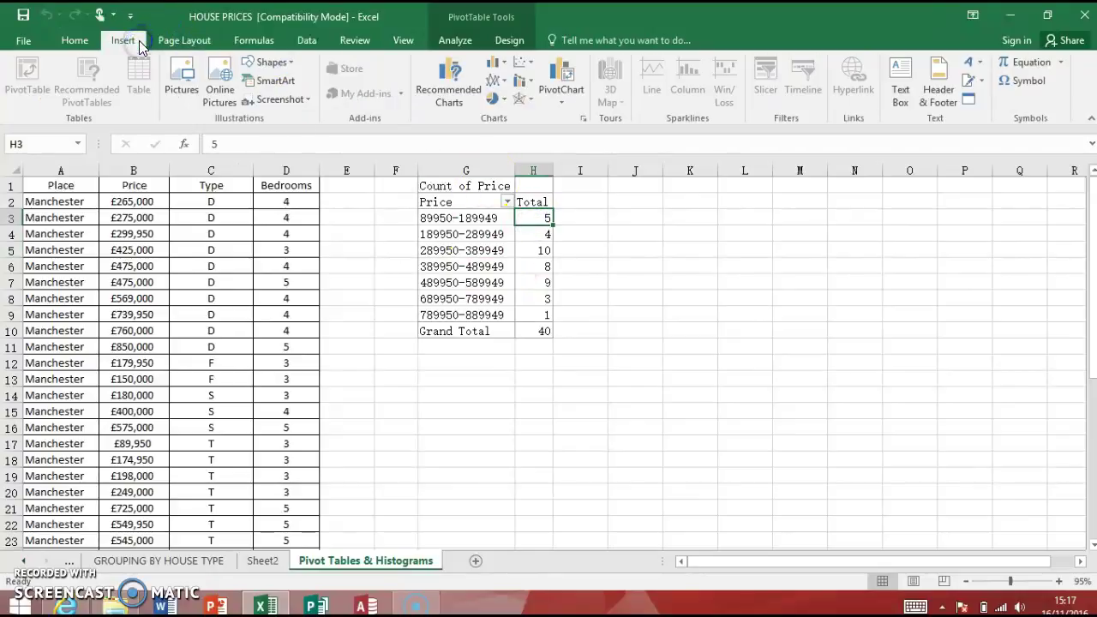
click(493, 69)
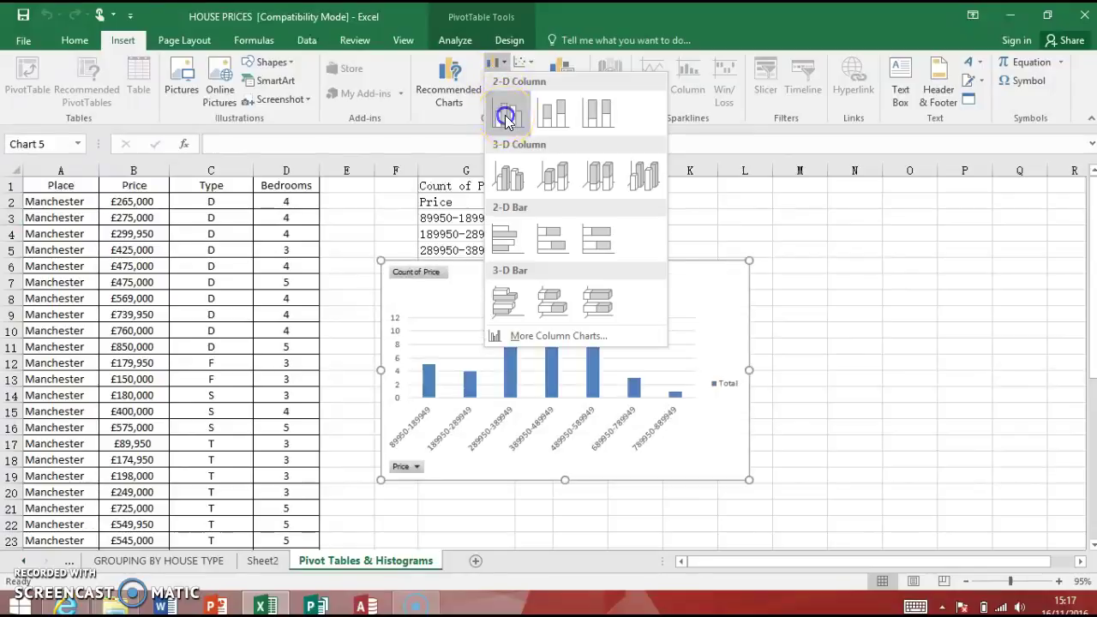
click(506, 113)
mouse_move(679, 289)
mouse_down()
mouse_move(726, 321)
mouse_move(661, 301)
mouse_up()
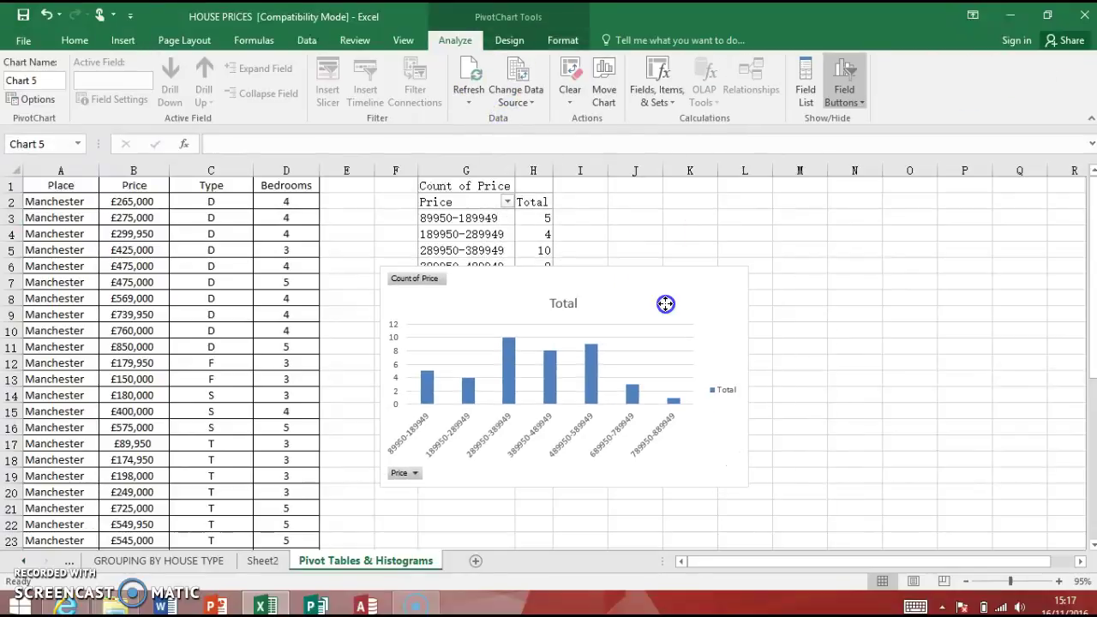
drag(747, 486, 856, 521)
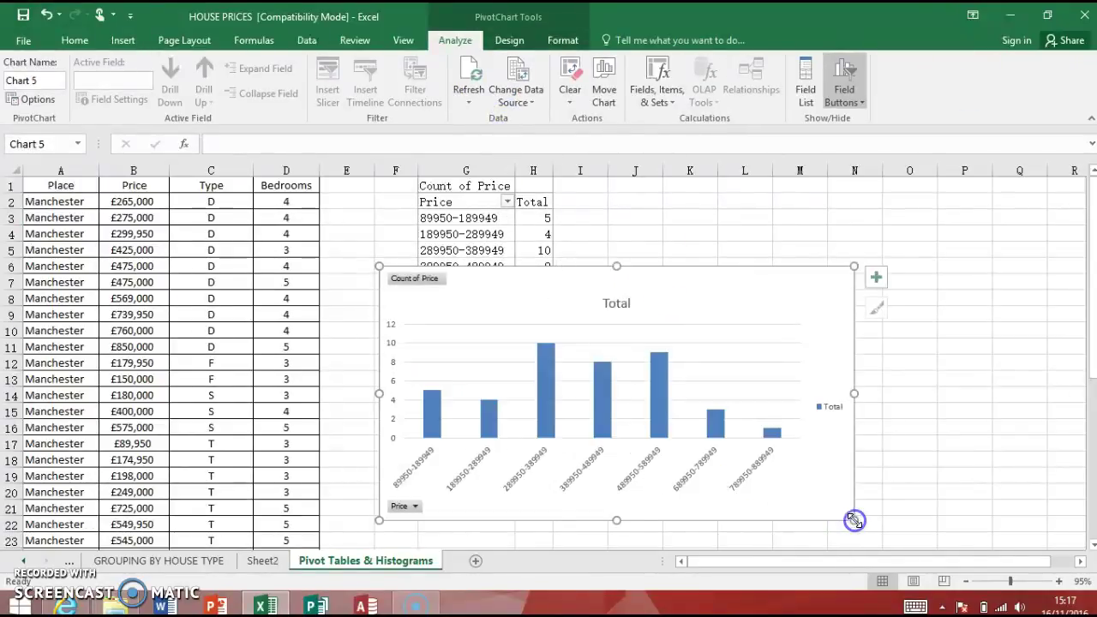
drag(761, 307, 926, 222)
mouse_move(363, 170)
mouse_down()
mouse_move(382, 172)
mouse_move(367, 171)
mouse_up()
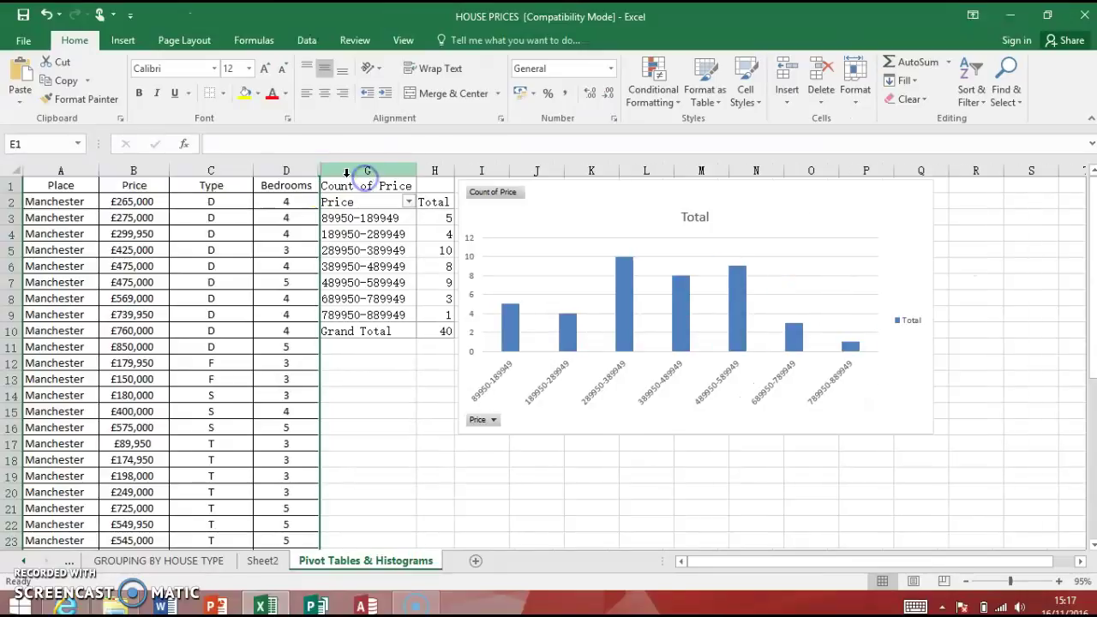
Move the chart next to the table, hide all field buttons, and delete the legend
drag(468, 225, 626, 218)
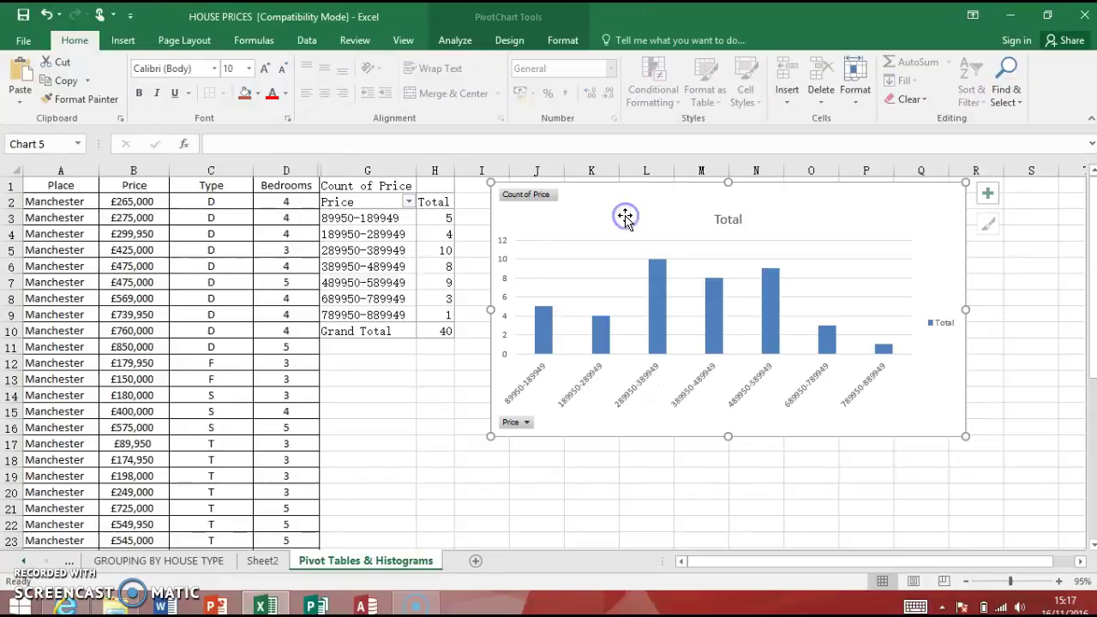
right_click(540, 196)
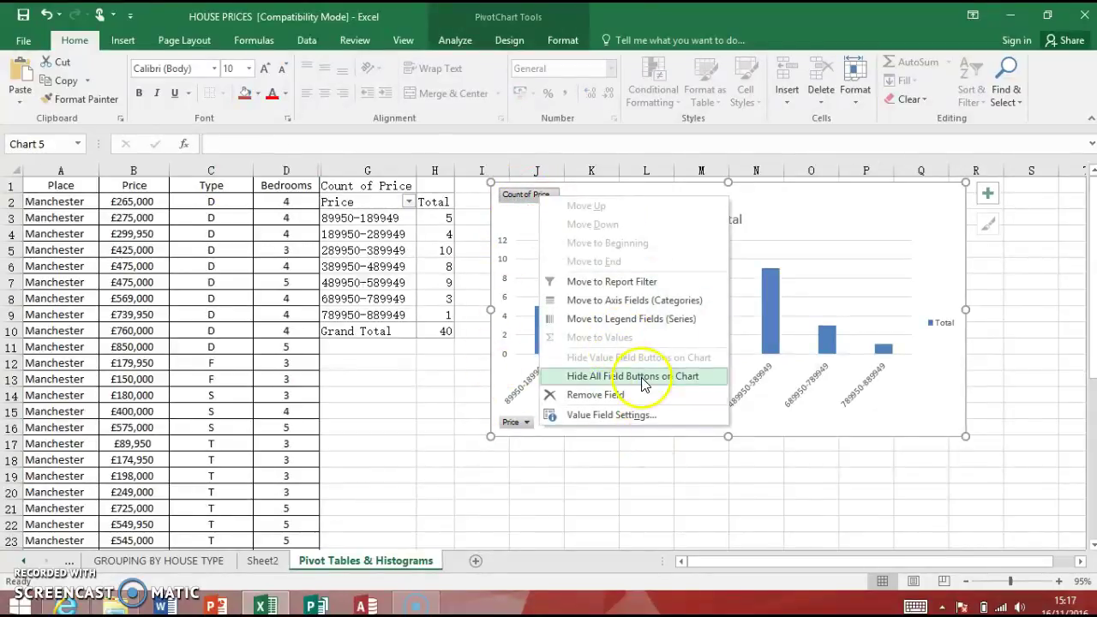
click(645, 378)
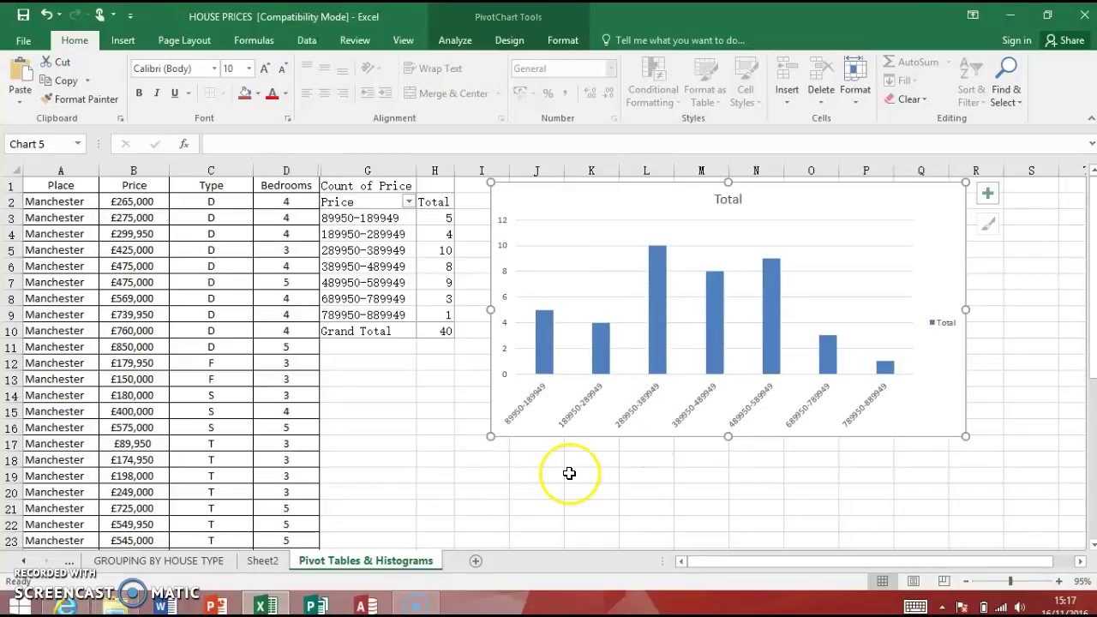
right_click(949, 326)
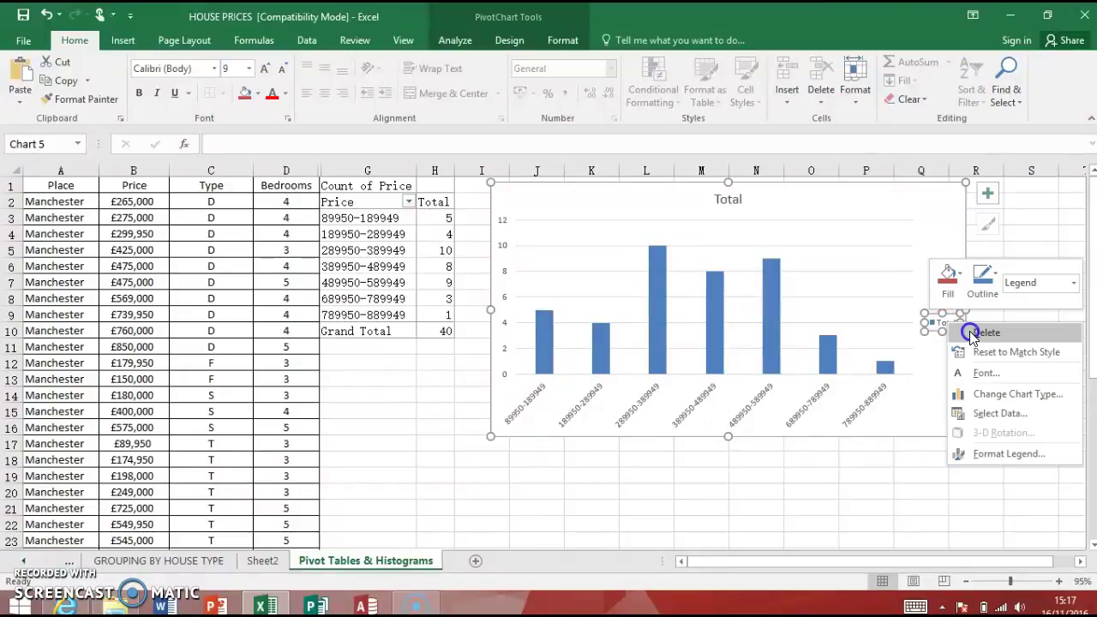
click(985, 333)
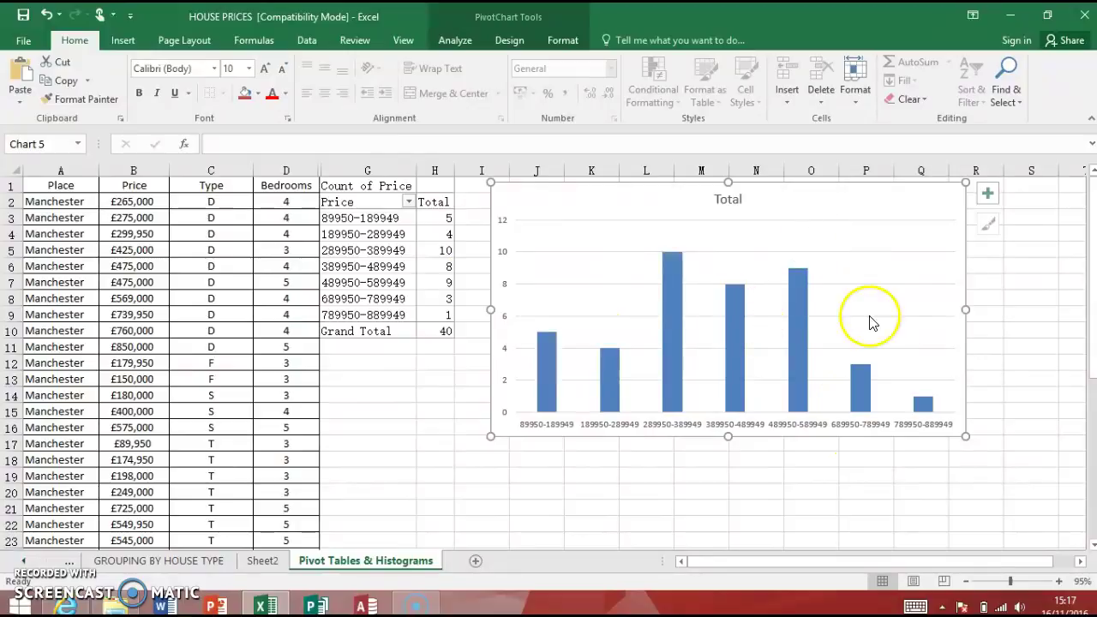
Set the column series gap width to zero and move the chart further left
right_click(885, 276)
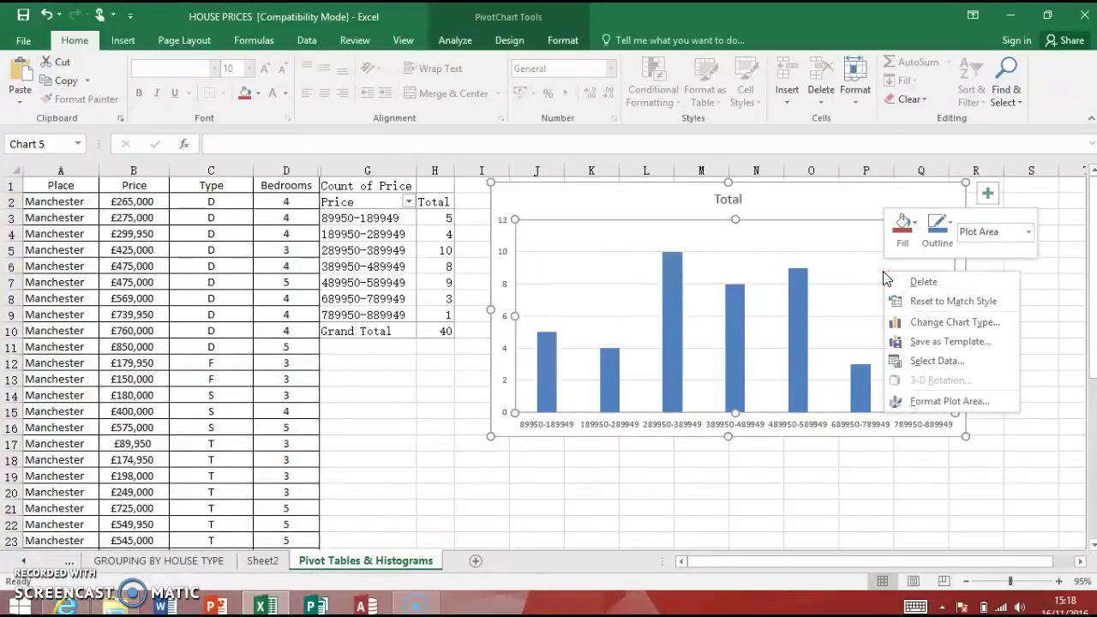
click(942, 401)
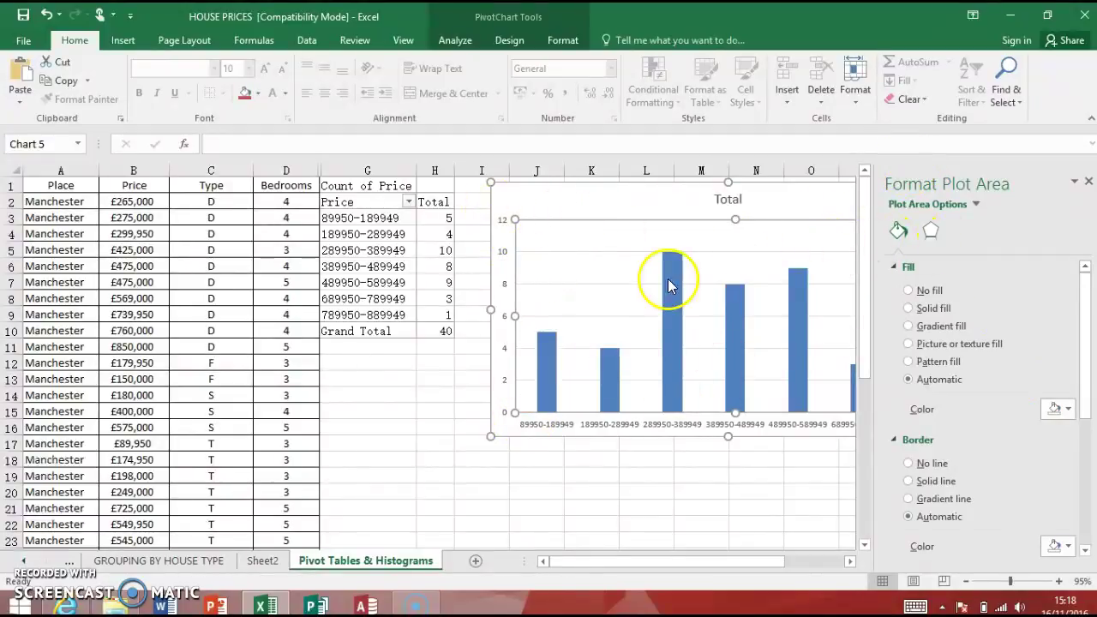
mouse_move(672, 297)
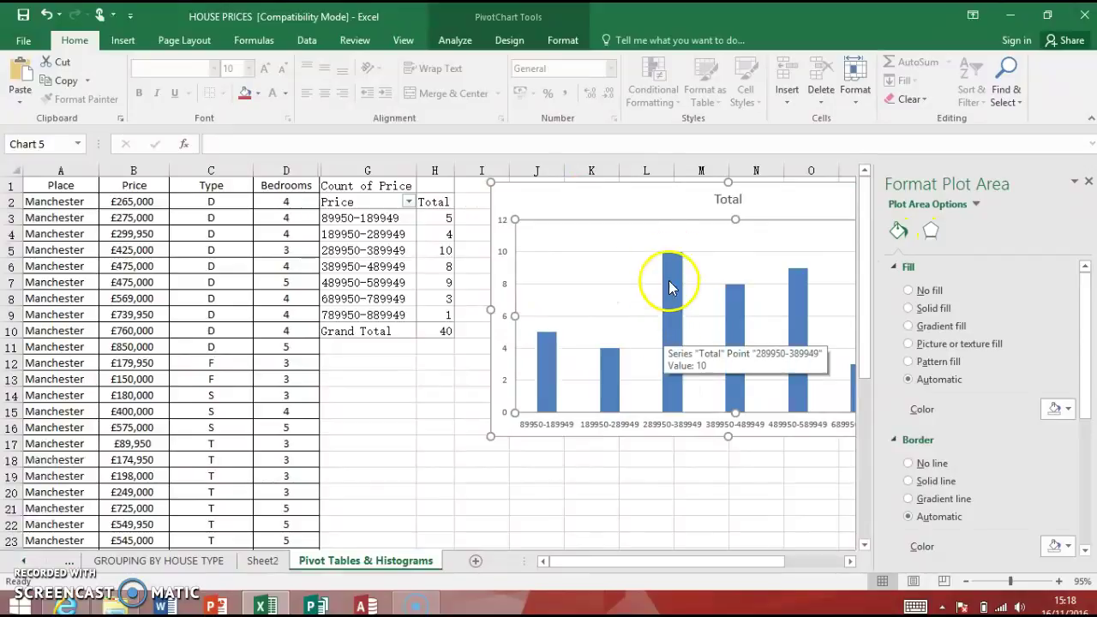
click(667, 359)
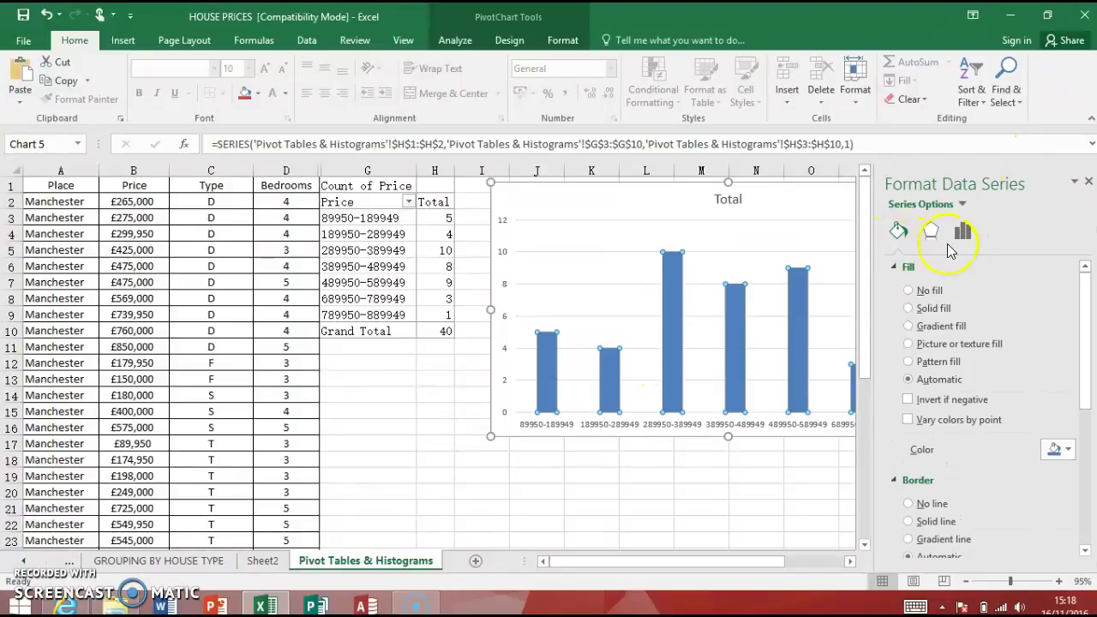
click(962, 232)
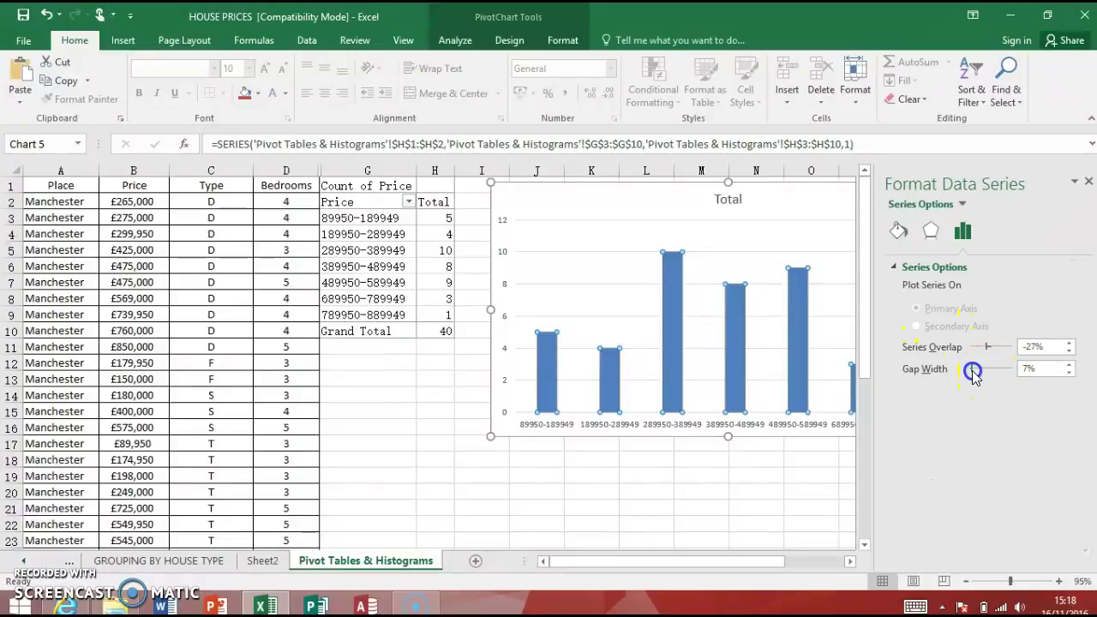
drag(973, 371, 971, 371)
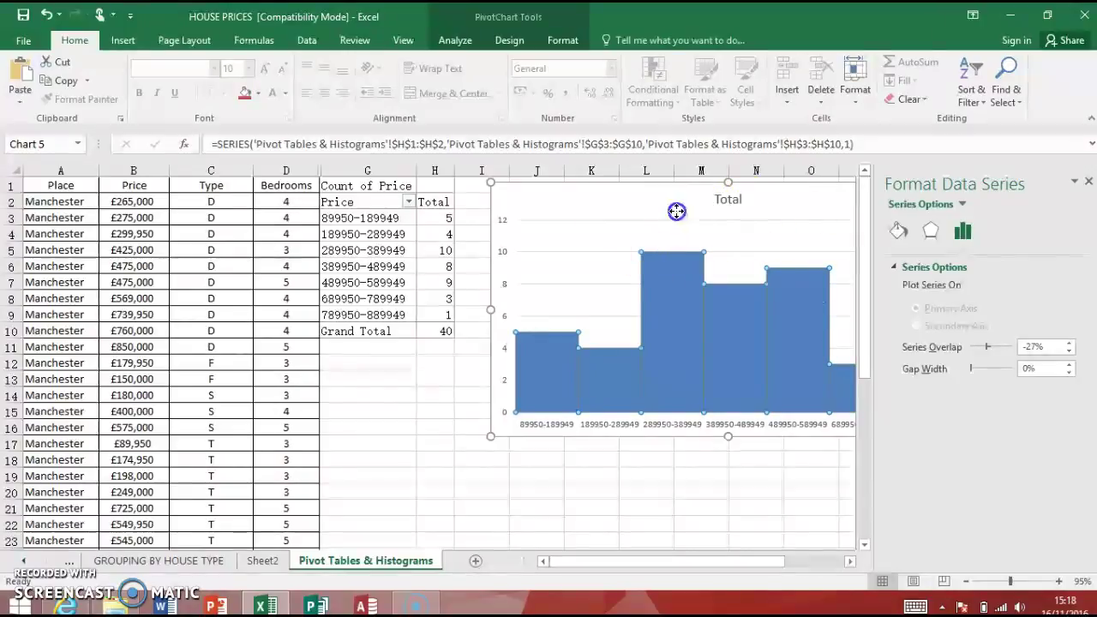
drag(685, 210, 465, 225)
click(504, 420)
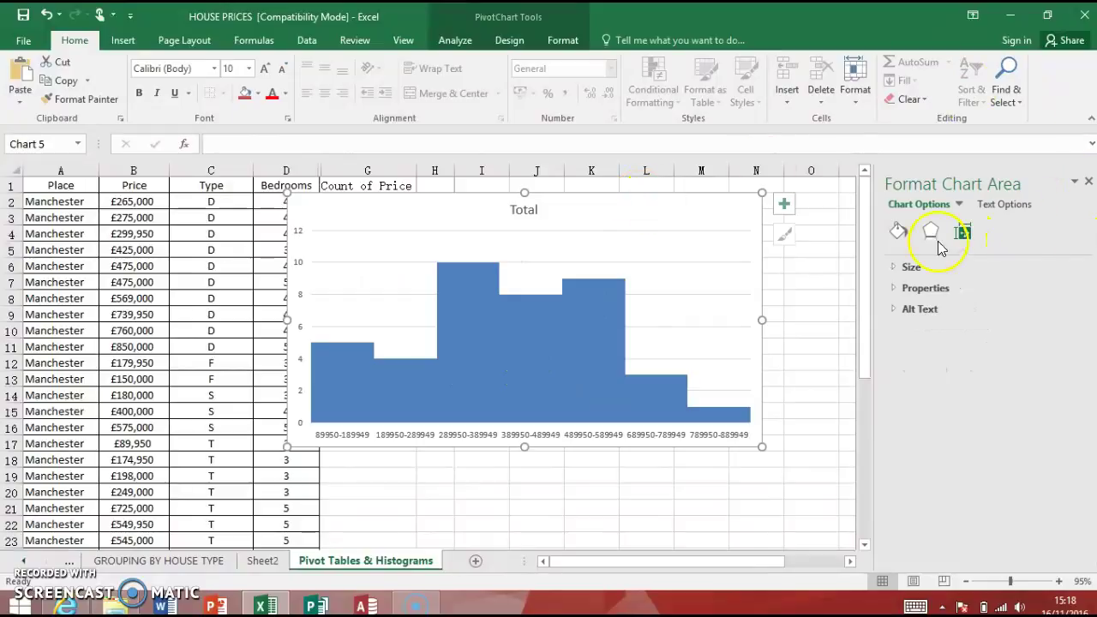
Give the bars a solid line border, vary colours by point, and enlarge the chart
click(593, 337)
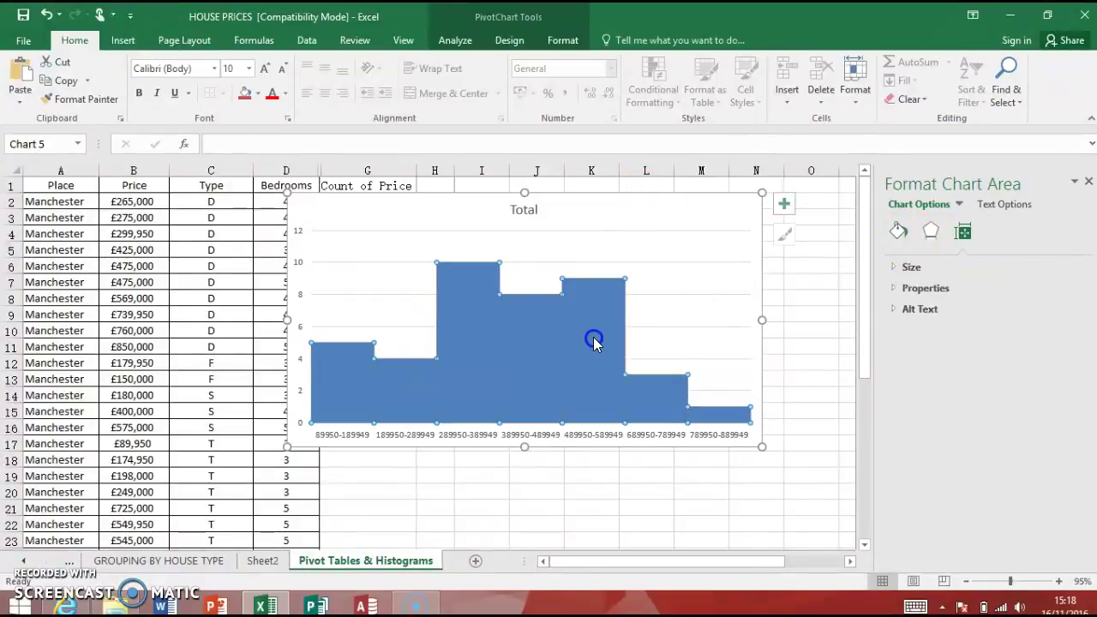
click(888, 238)
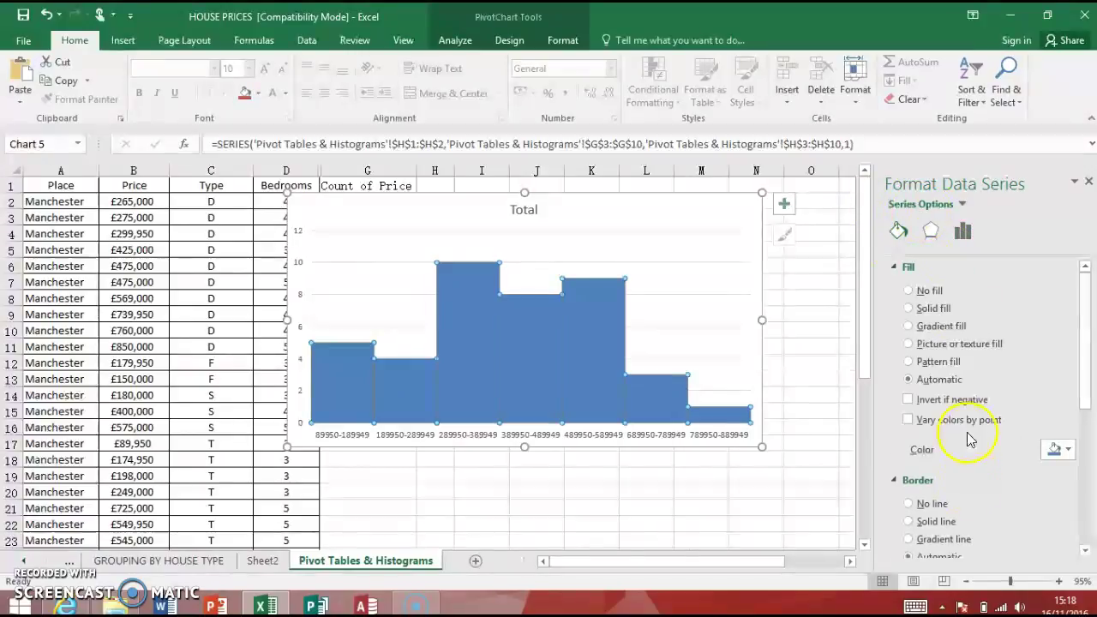
drag(1088, 347, 1084, 405)
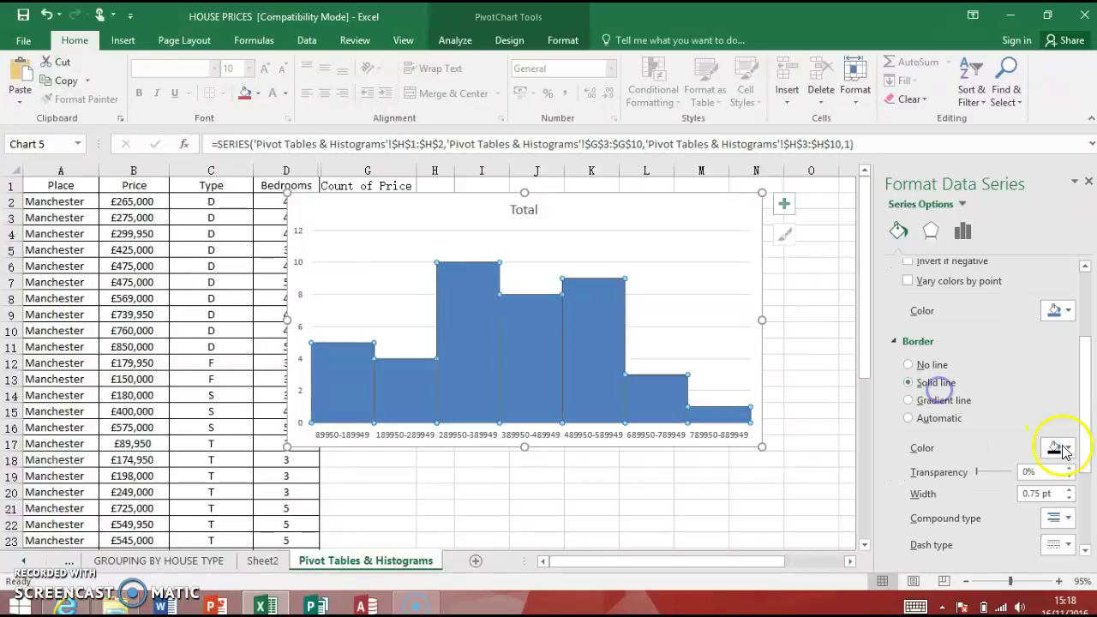
click(566, 504)
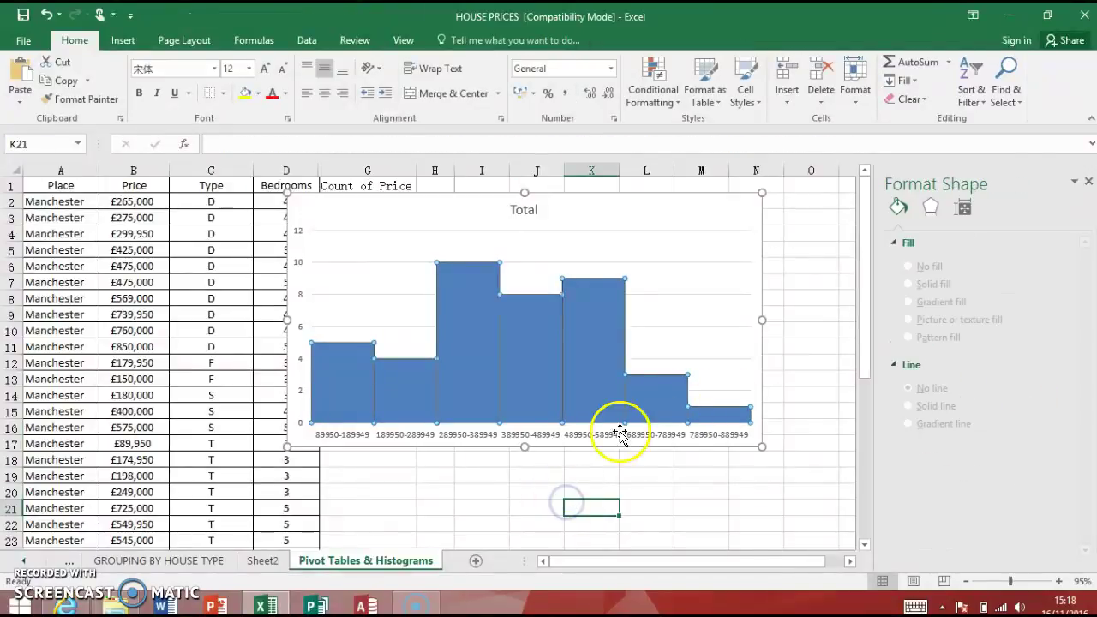
click(580, 395)
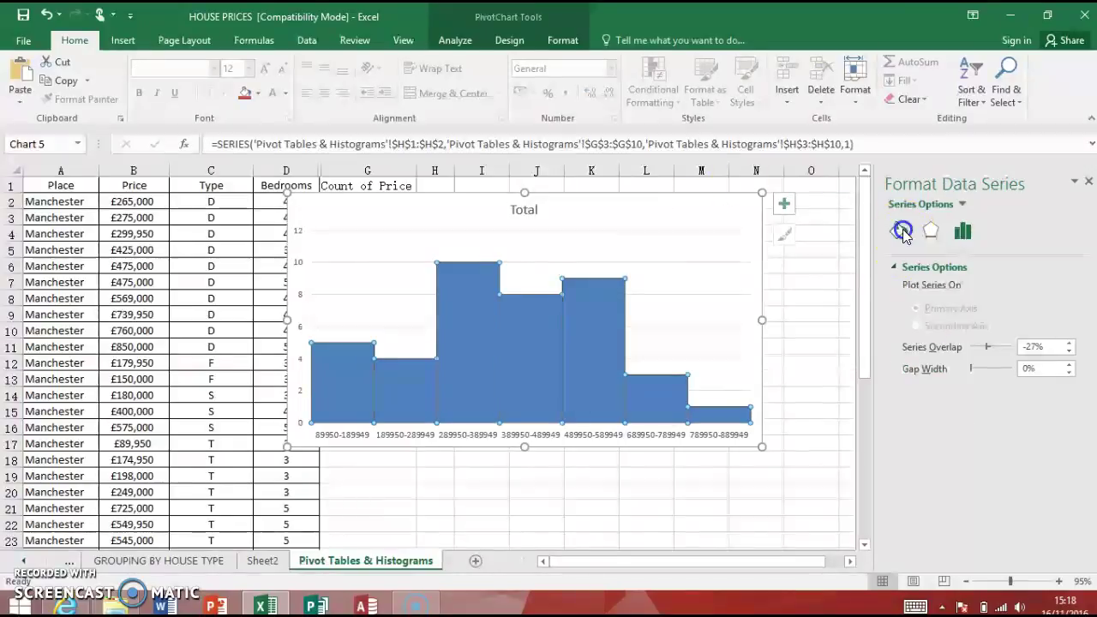
click(899, 230)
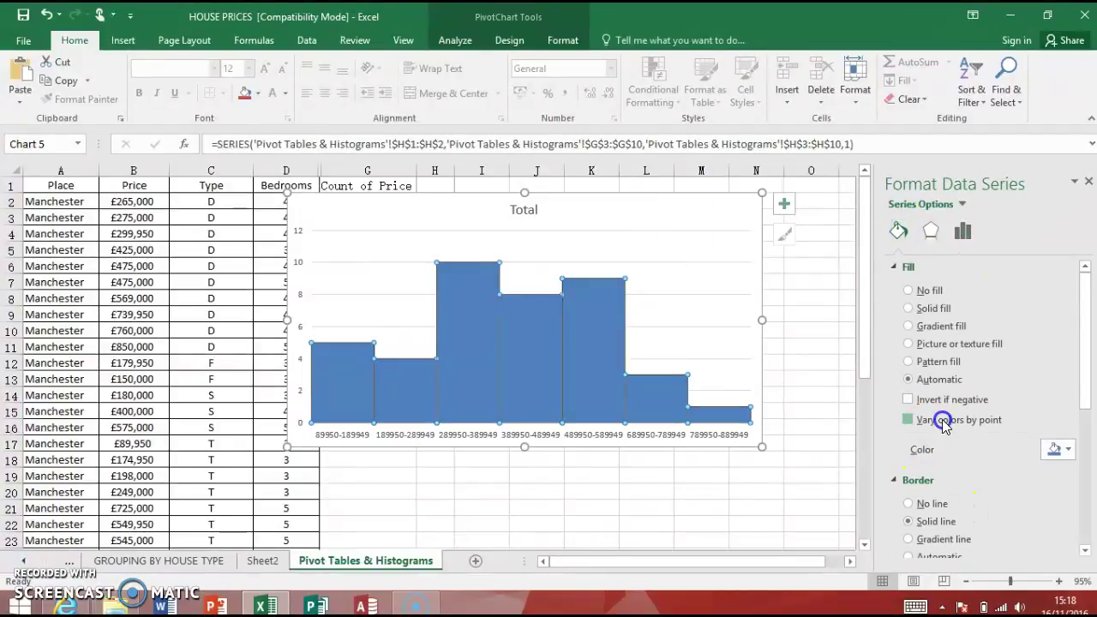
click(943, 422)
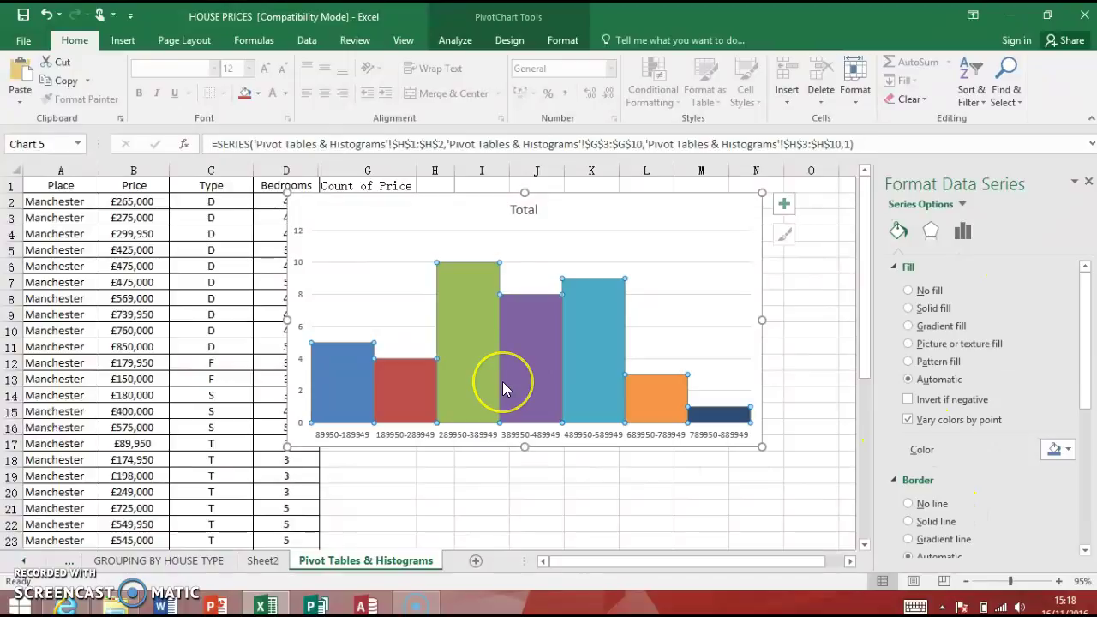
click(782, 460)
drag(783, 460, 833, 506)
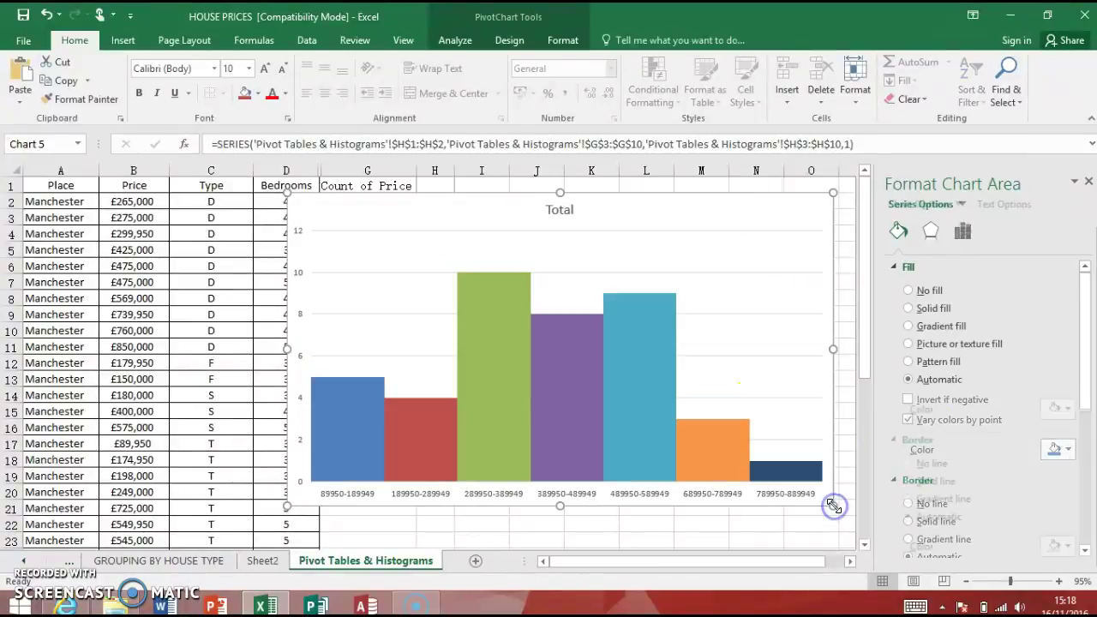
Replace the chart title 'Total' with 'House Prices for Manchester'
drag(471, 215, 438, 222)
click(523, 220)
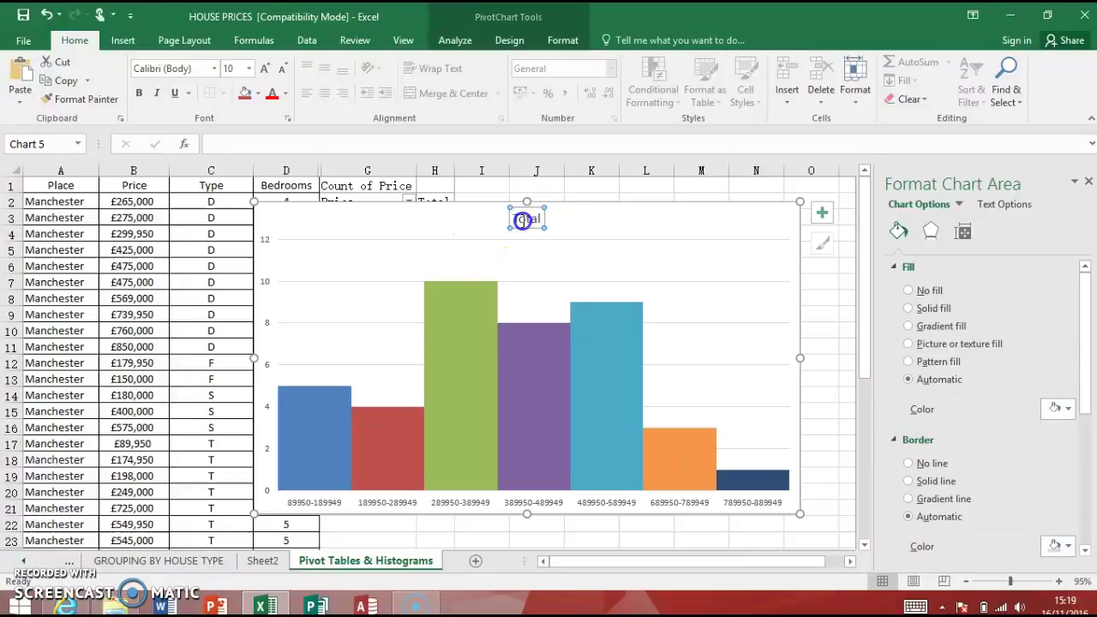
drag(523, 220, 564, 225)
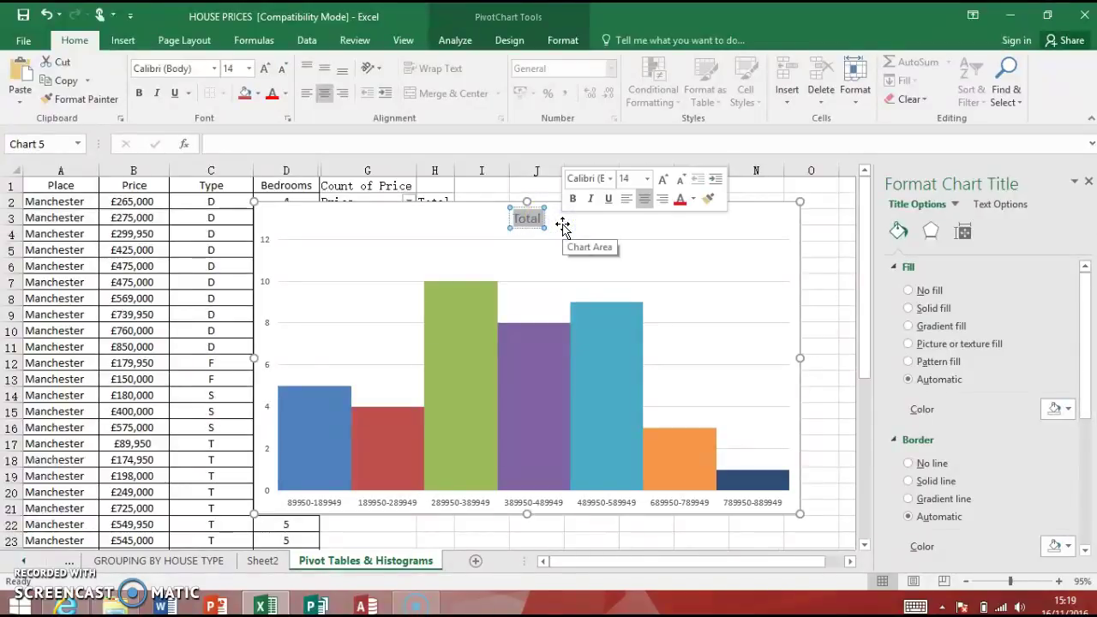
text(House Prices for Manche)
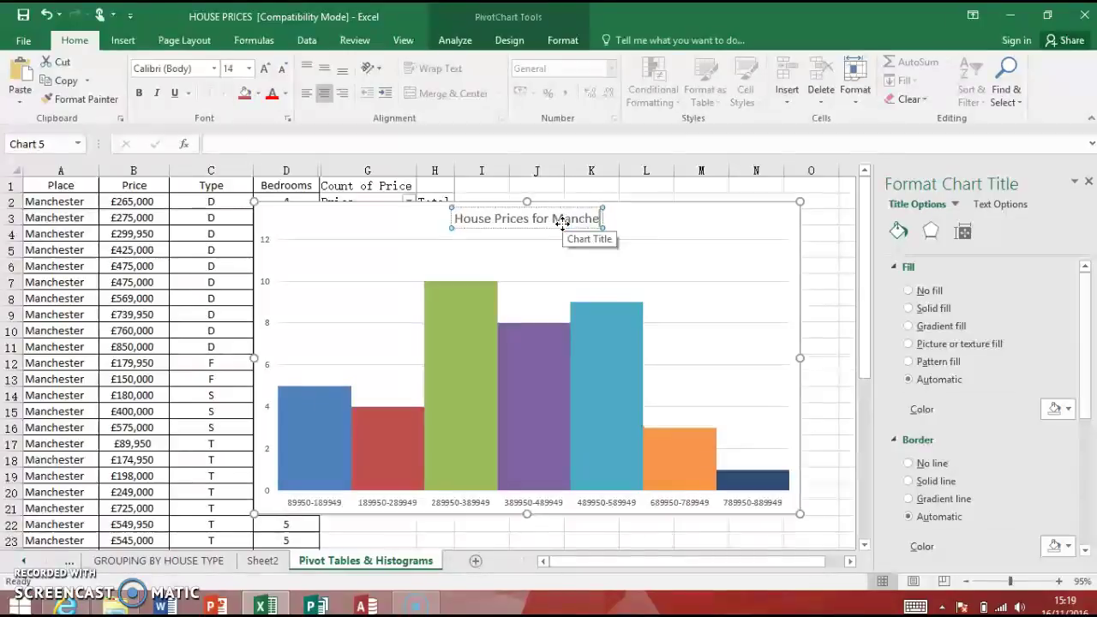
text(ster)
click(782, 220)
click(700, 184)
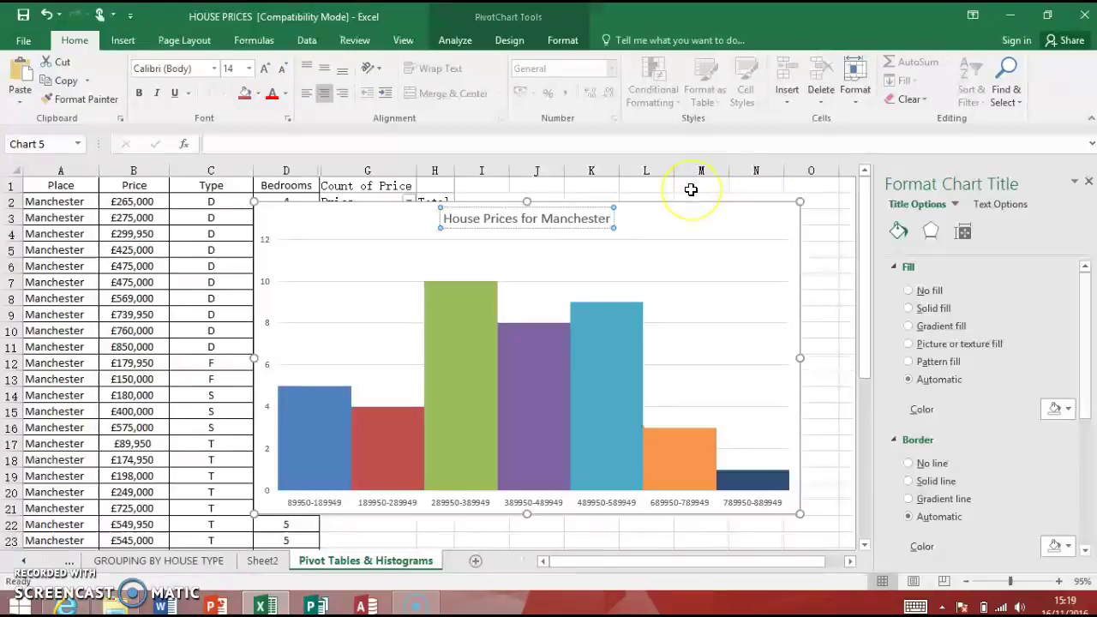
click(700, 185)
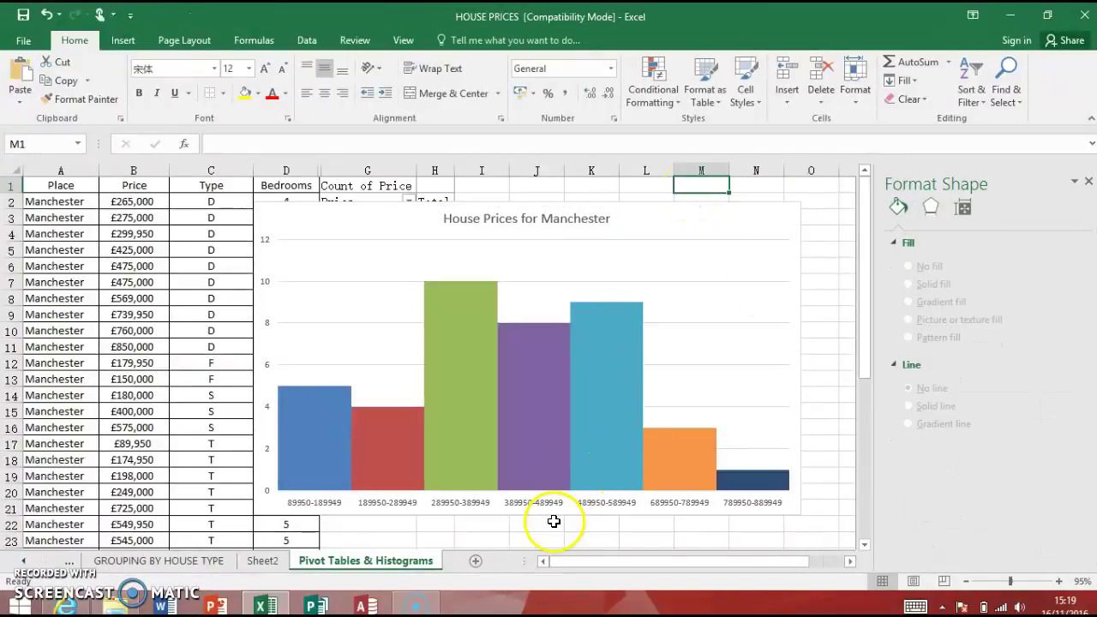
Move the chart further left and add data labels above each bar
click(723, 264)
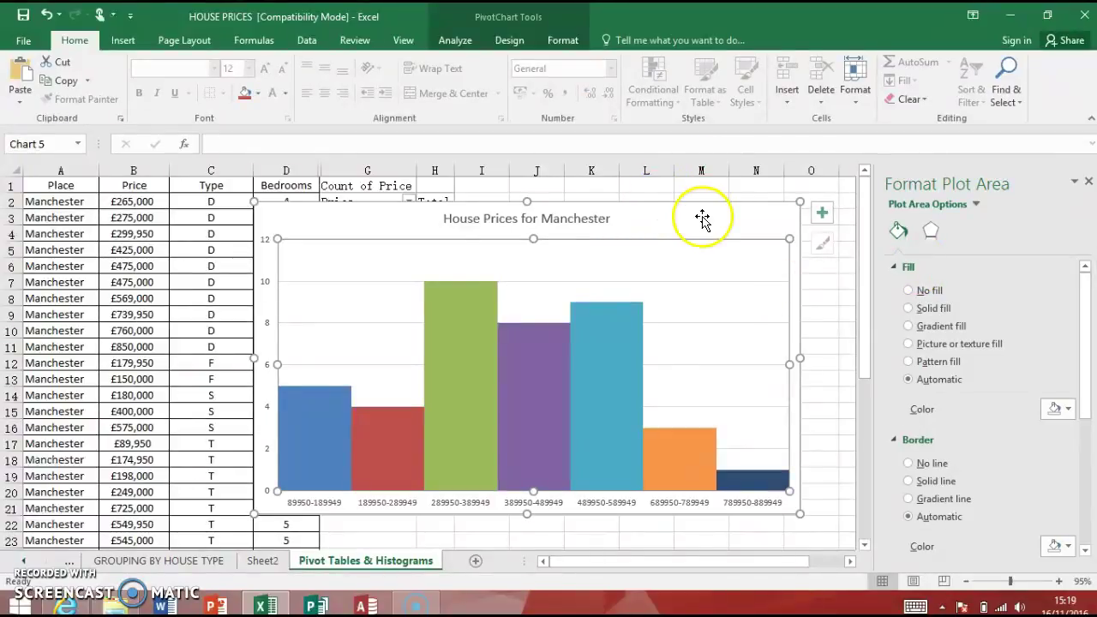
drag(702, 216, 589, 235)
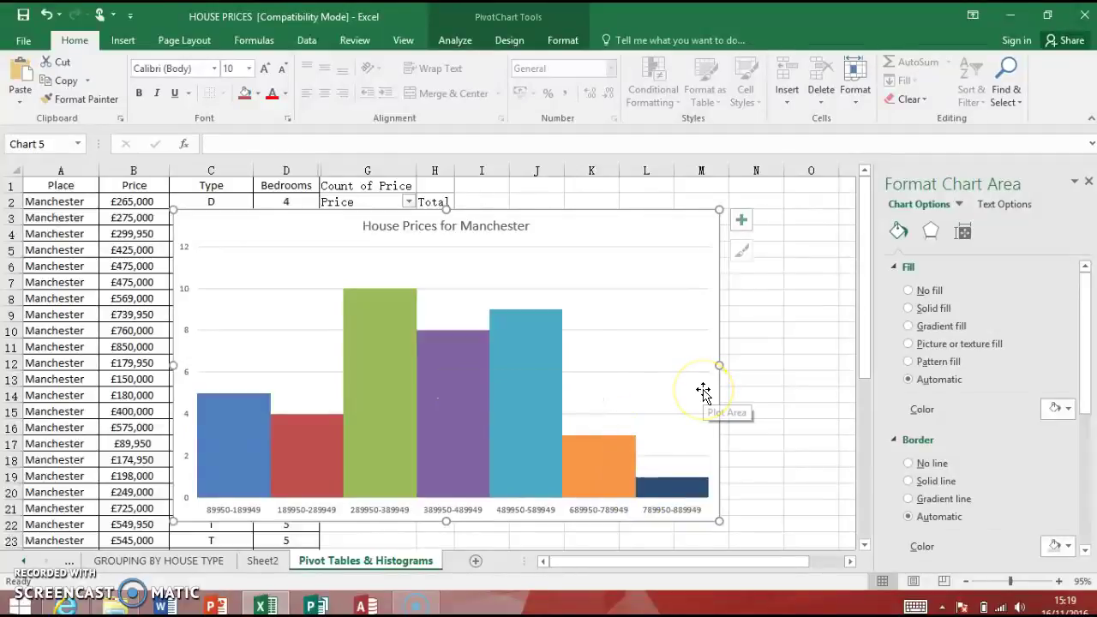
click(741, 224)
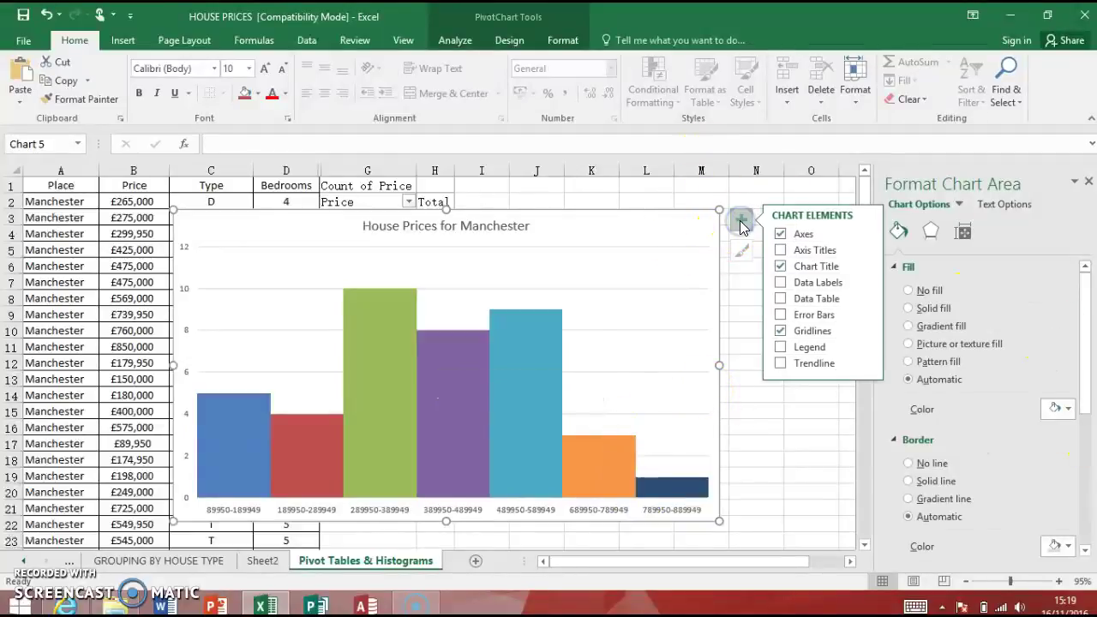
click(809, 283)
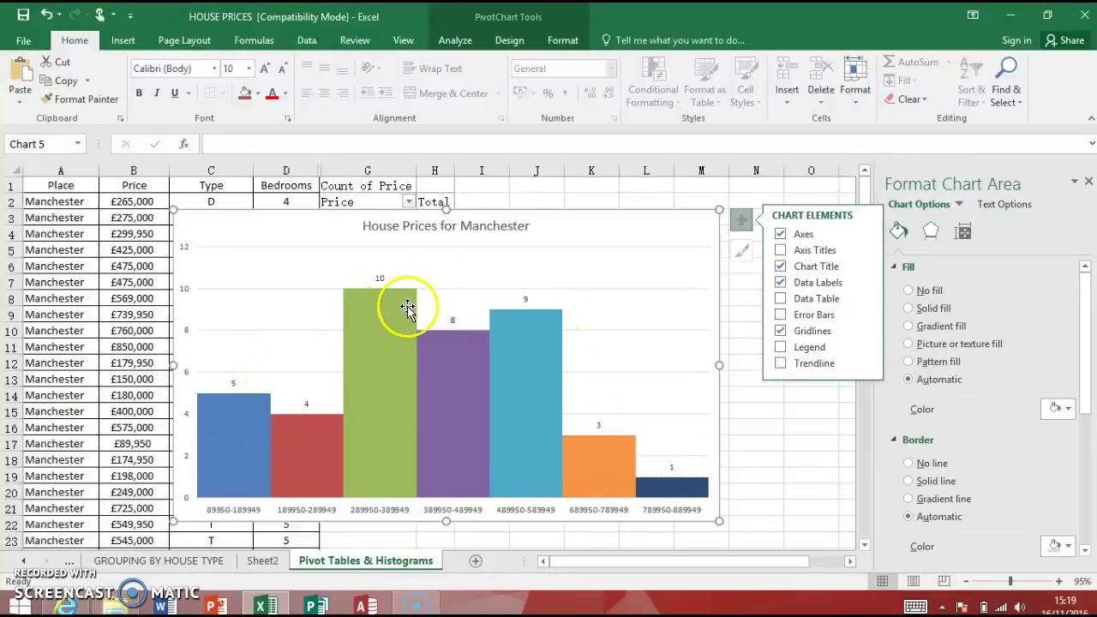
Delete the vertical value axis, add axis titles, and remove the vertical axis title
click(187, 333)
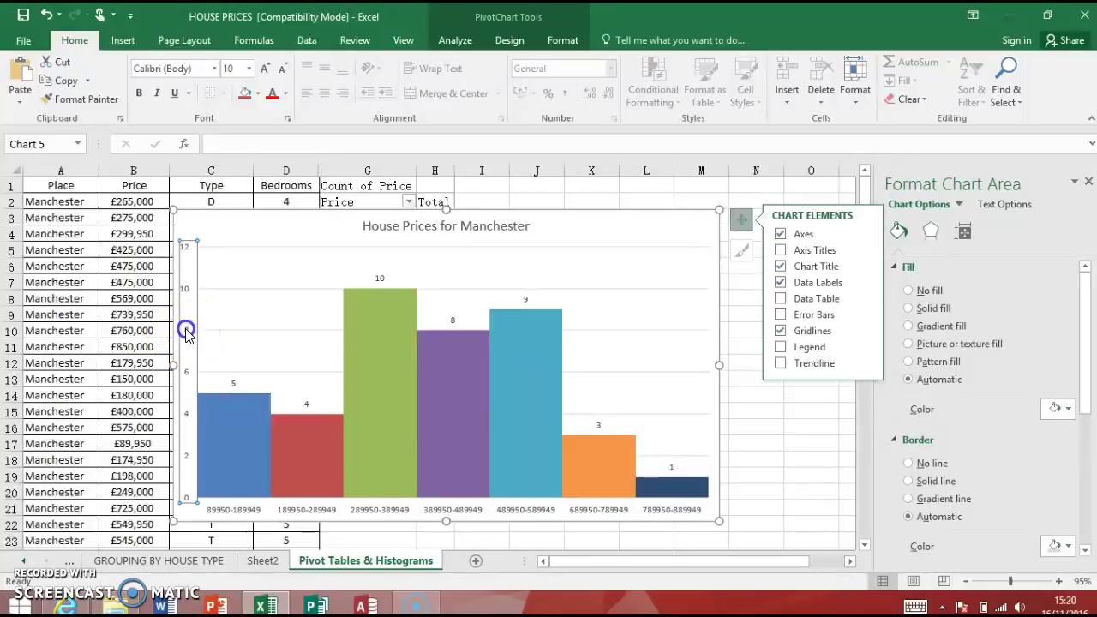
right_click(187, 334)
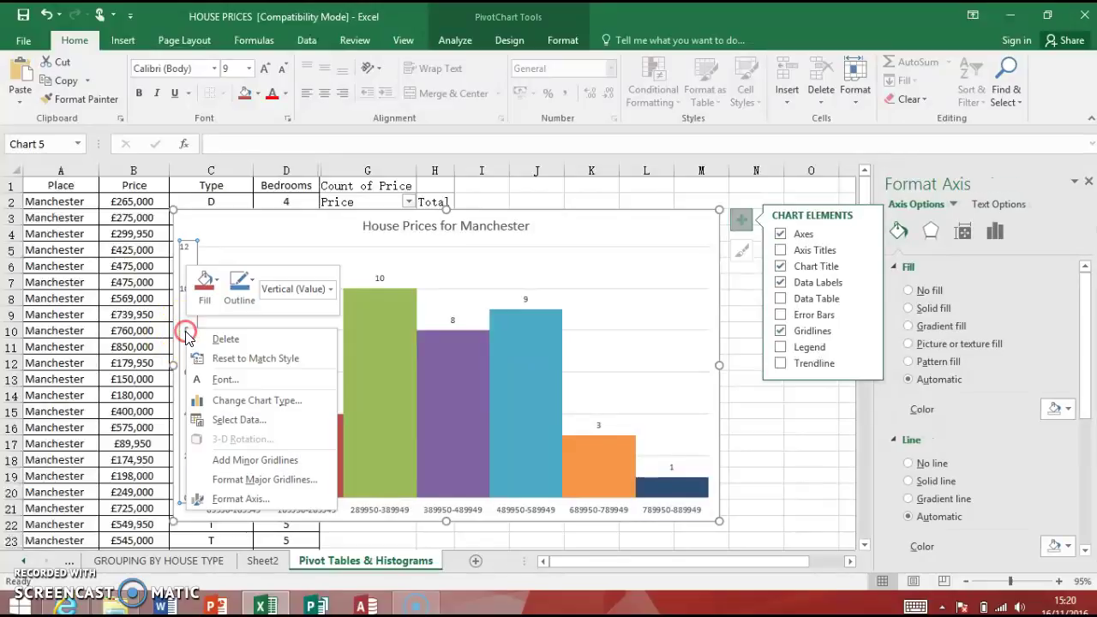
click(259, 337)
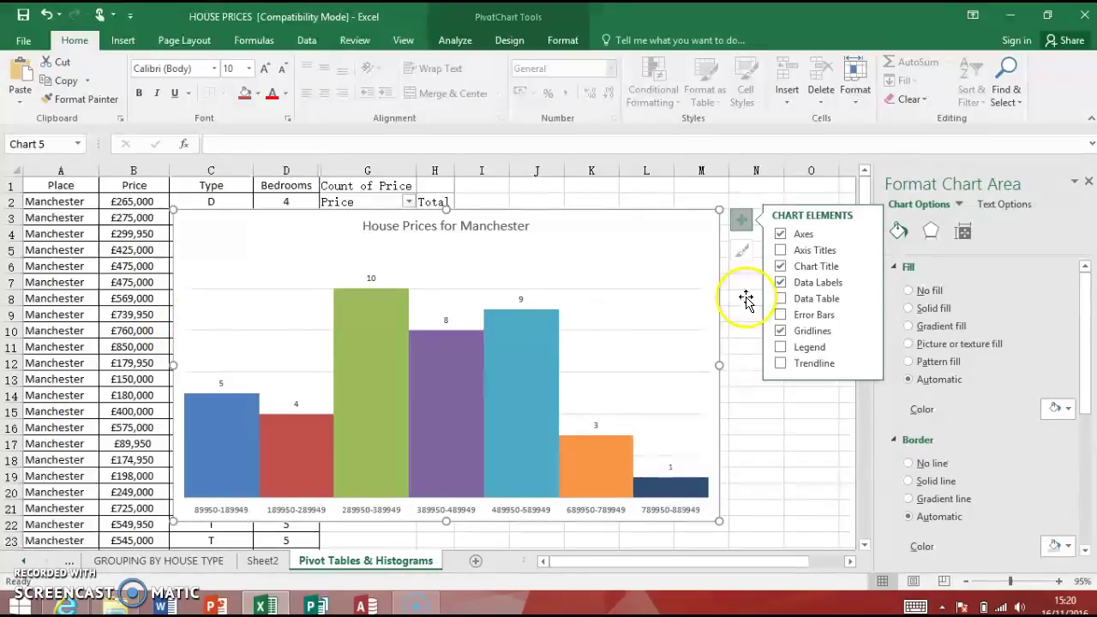
click(781, 249)
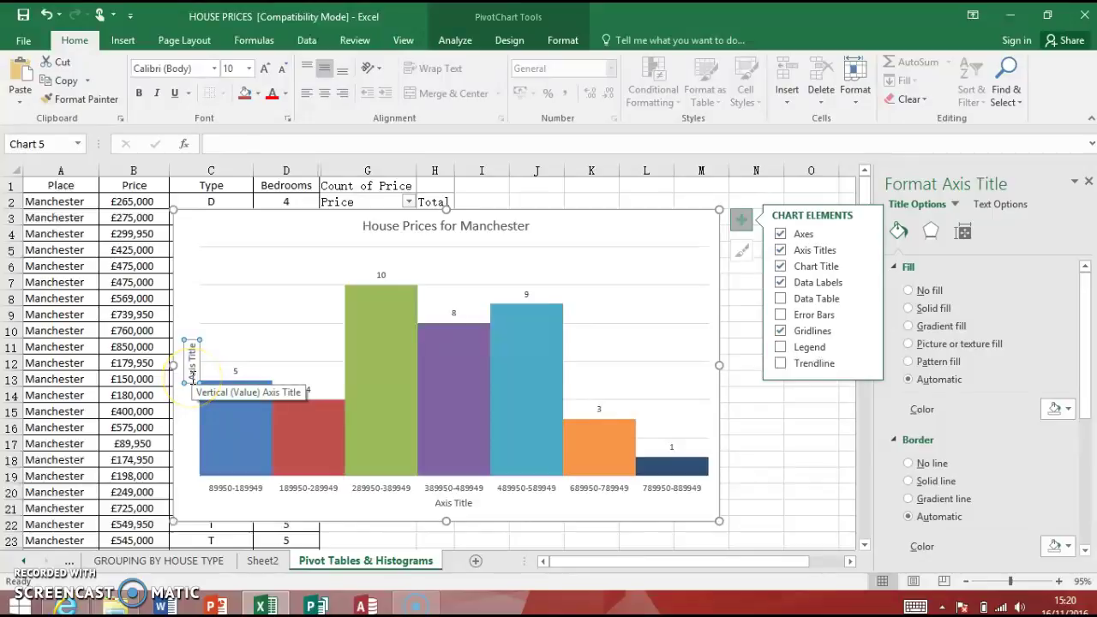
click(191, 377)
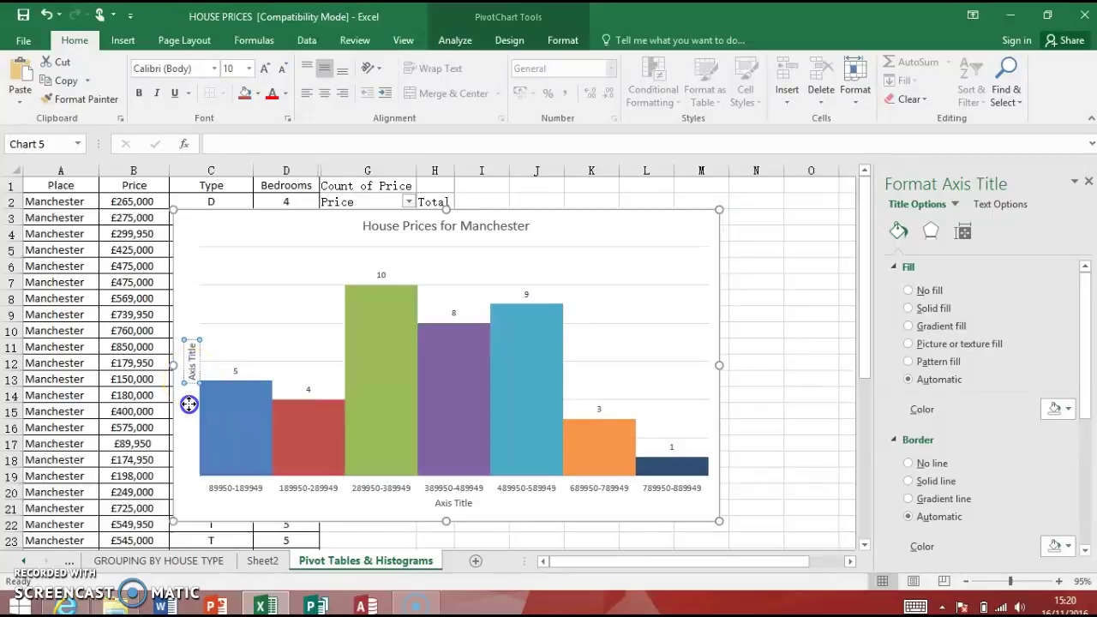
click(189, 405)
click(190, 360)
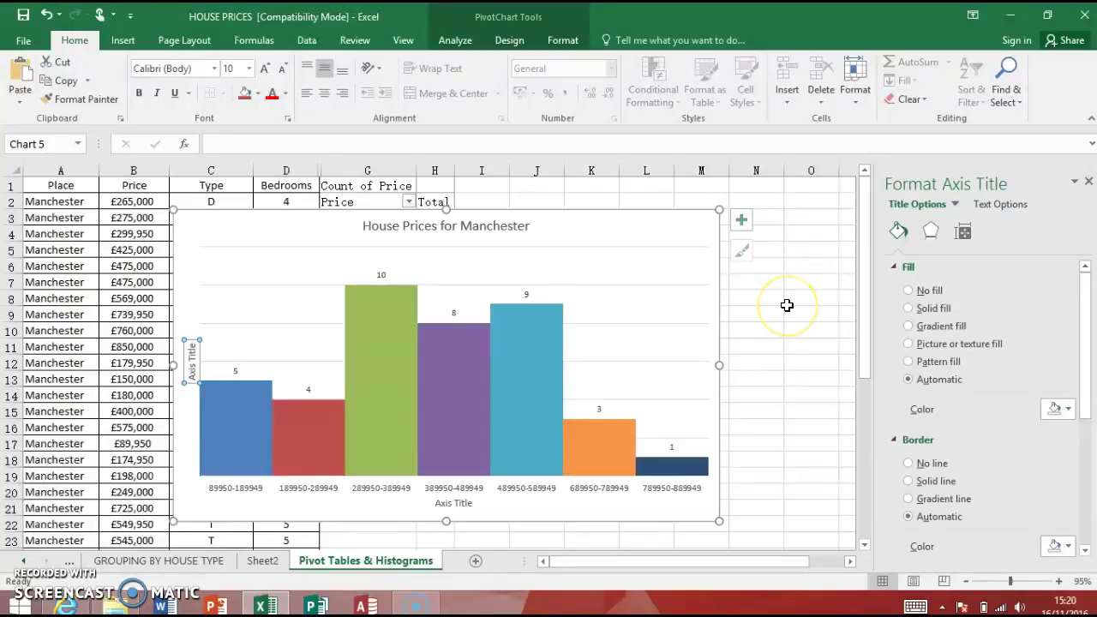
key(Delete)
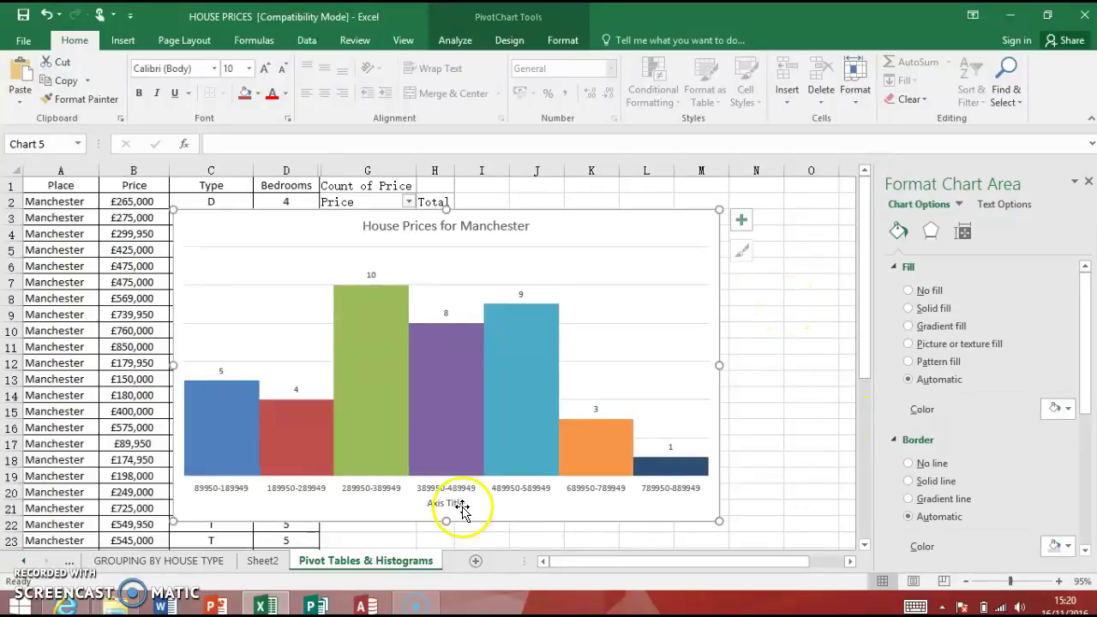
Set the horizontal axis title to 'House Prices (£)'
click(443, 506)
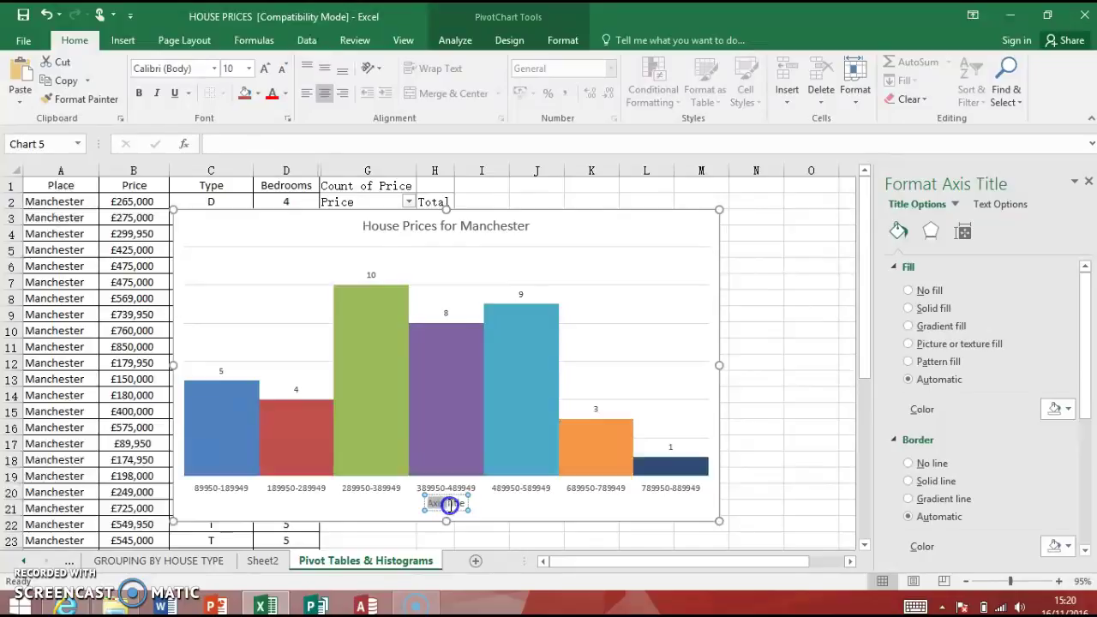
text(H)
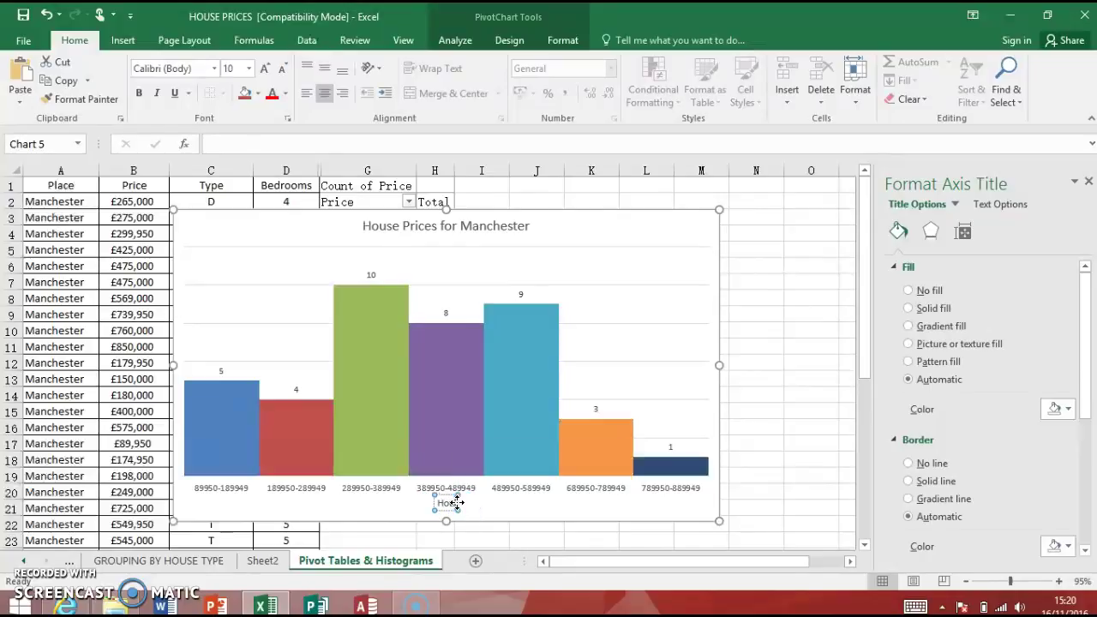
text(ouse Prices (£)
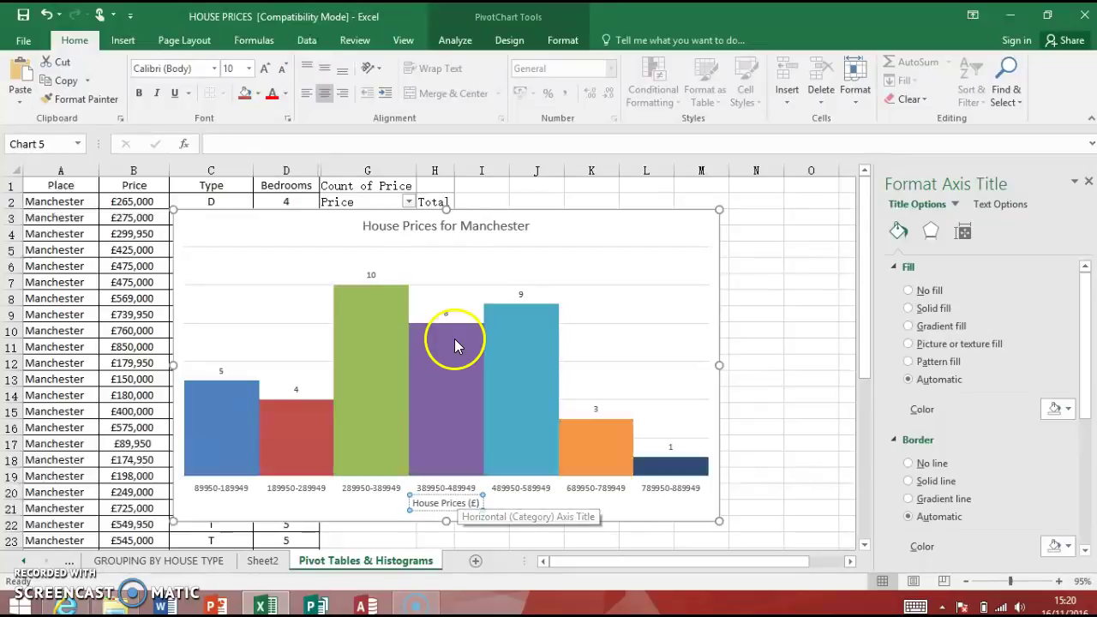
click(766, 348)
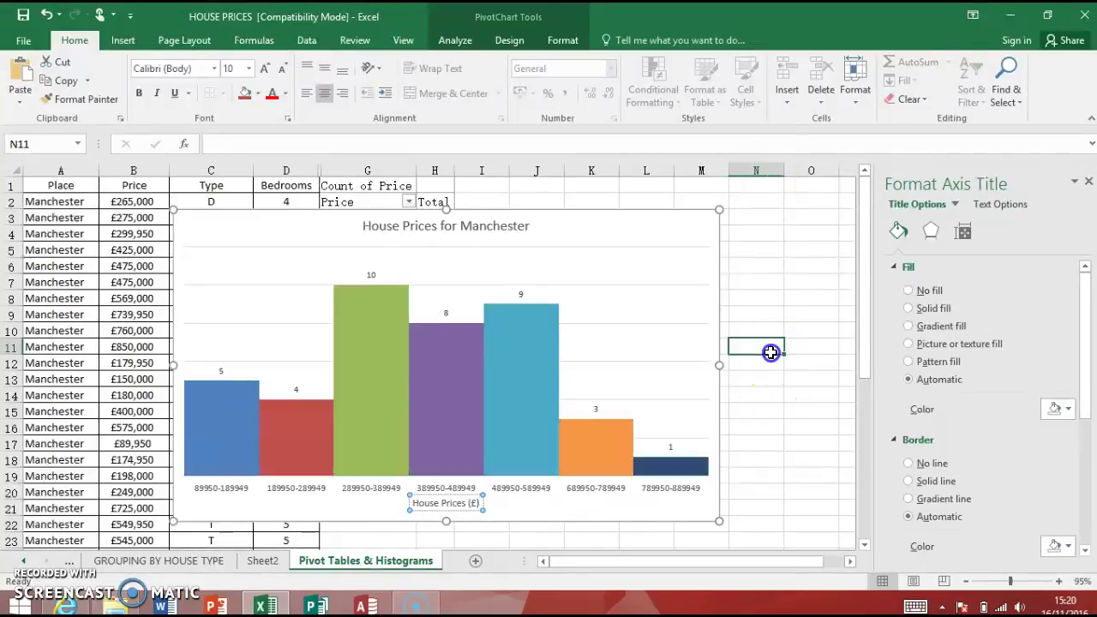
Move the chart to the right and select the seven price bands in G3:G9
click(695, 349)
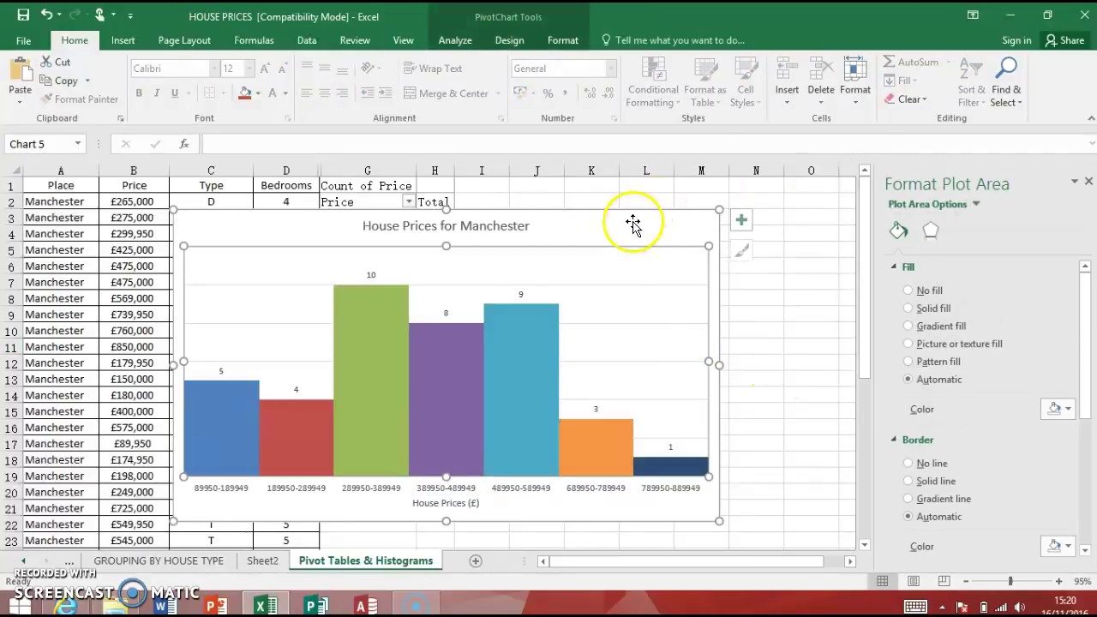
drag(612, 235, 695, 216)
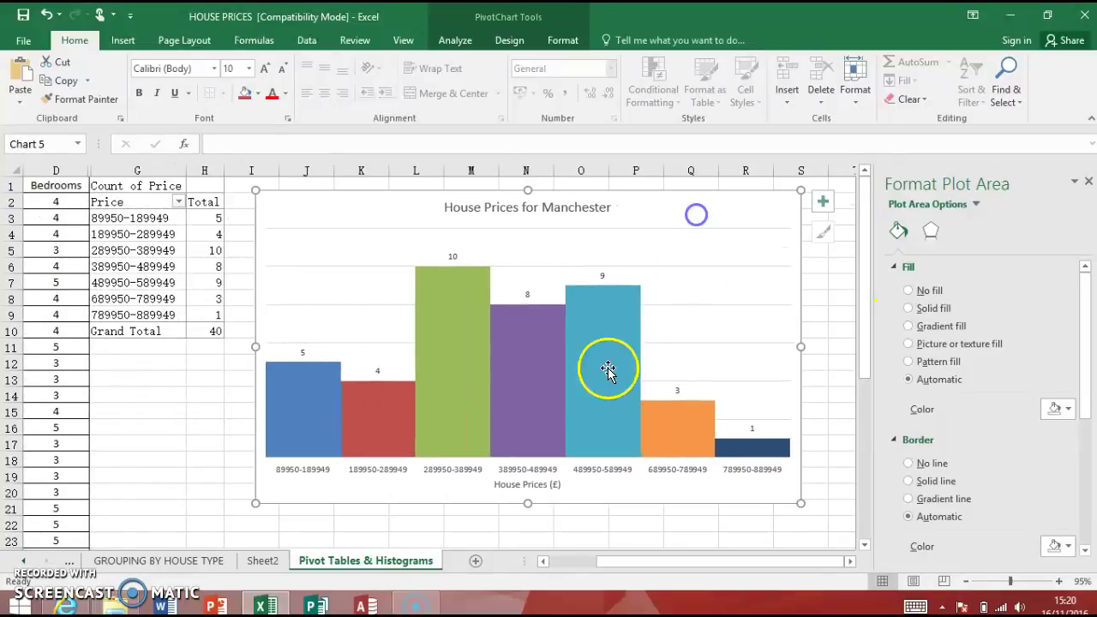
click(138, 219)
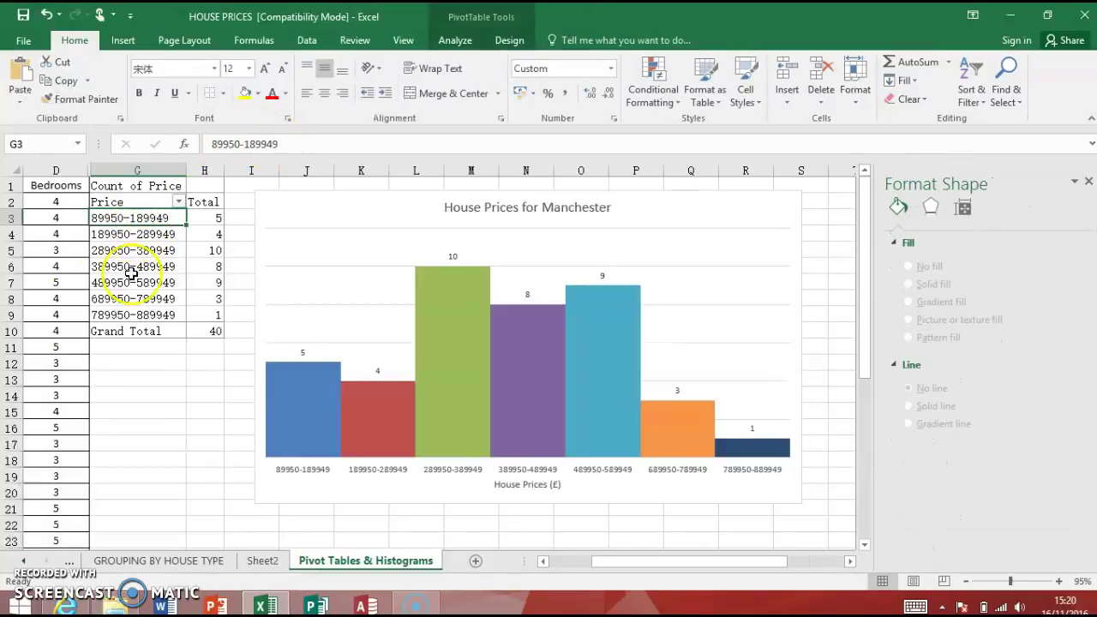
drag(149, 218, 146, 315)
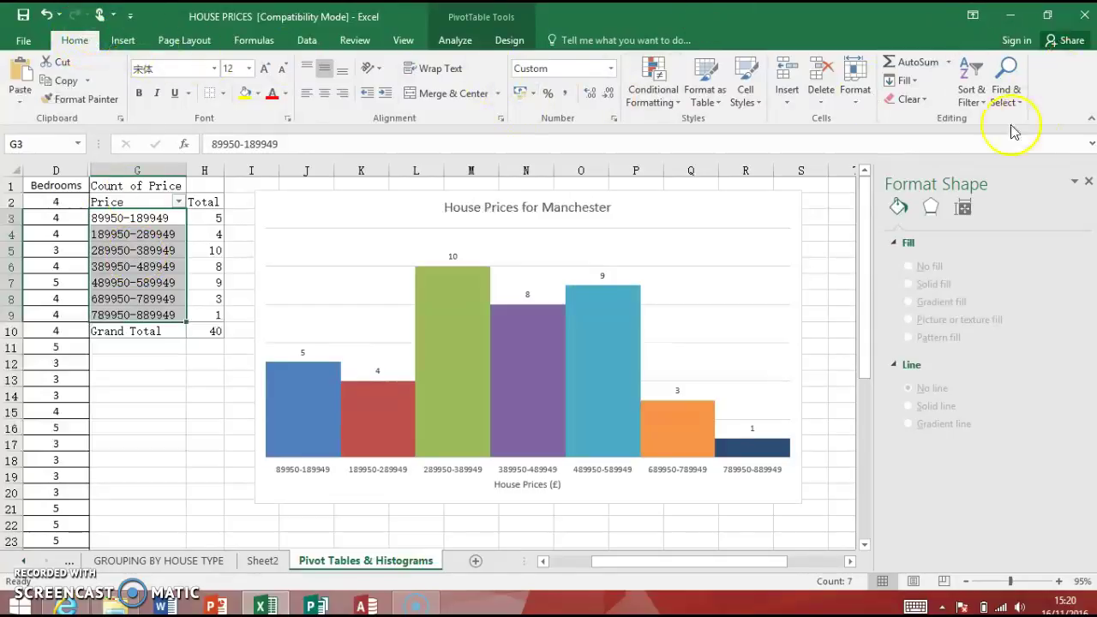
Replace every '-' in the bands with 'up to', confirming the seven replacements
click(1010, 79)
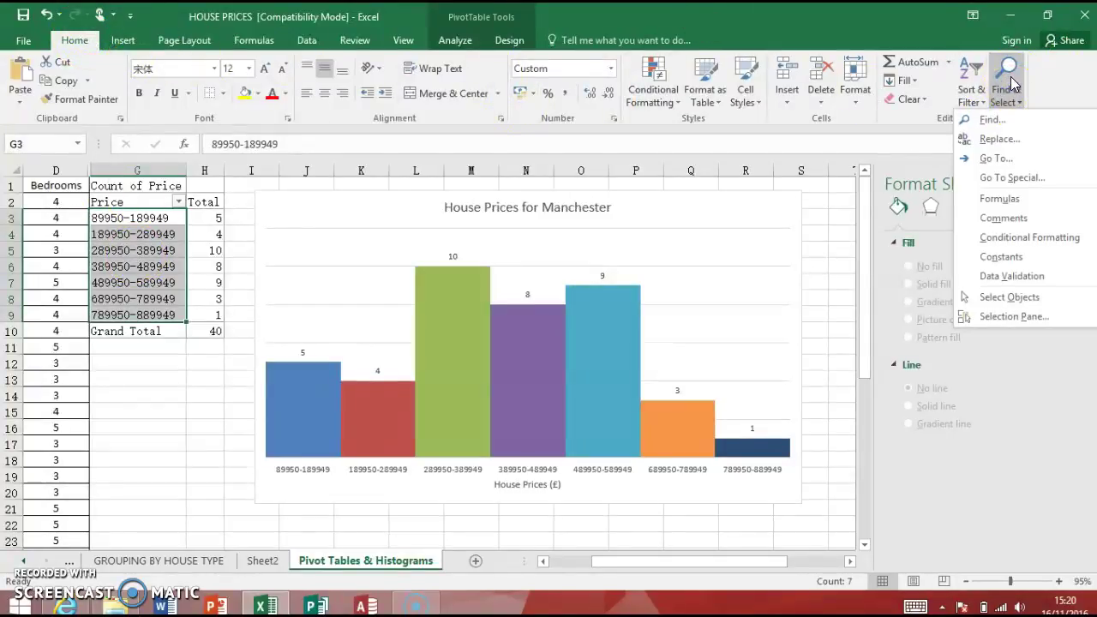
click(1022, 104)
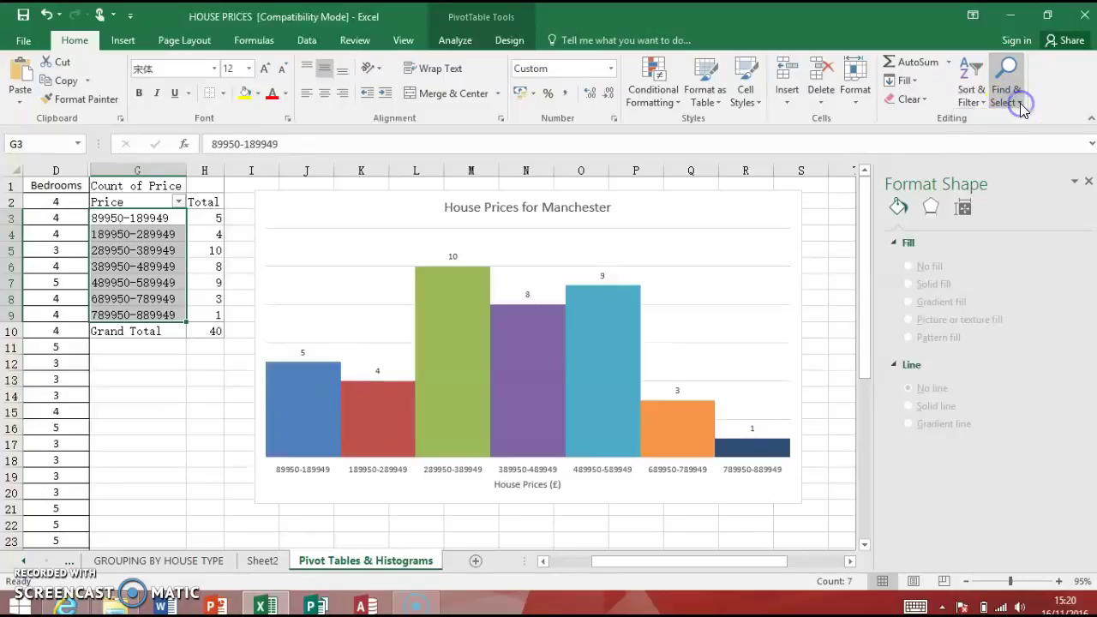
click(1022, 101)
click(999, 139)
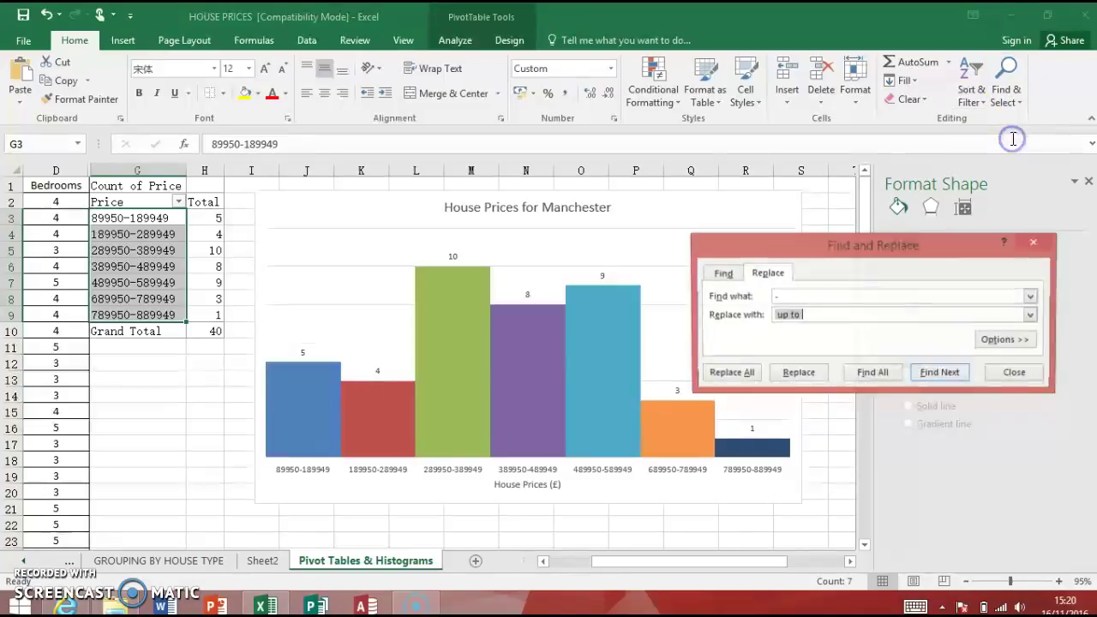
click(788, 297)
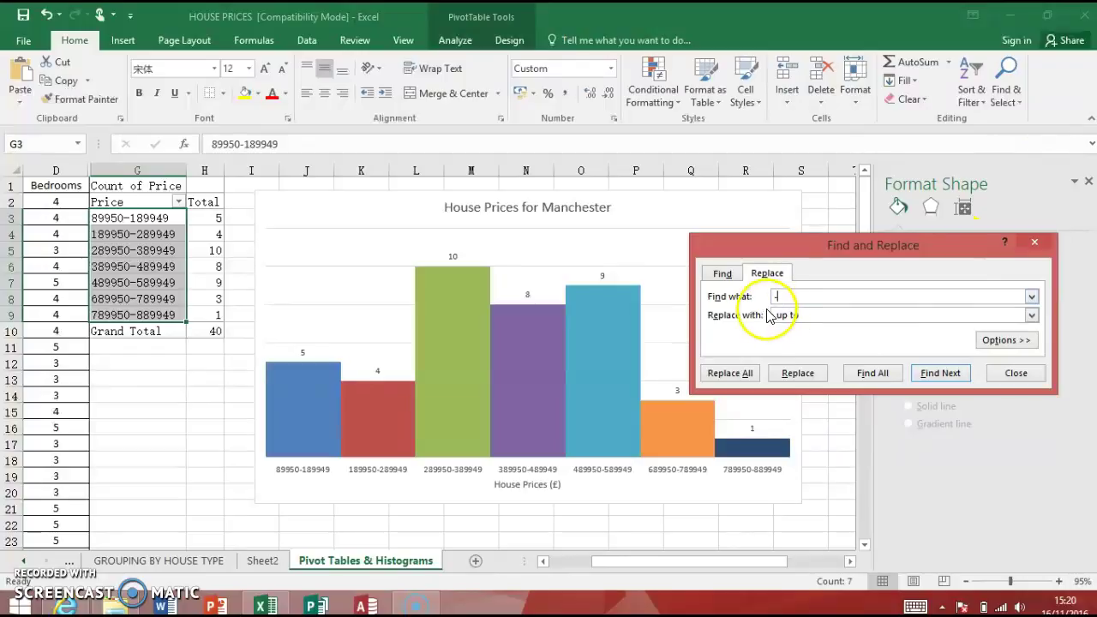
click(775, 316)
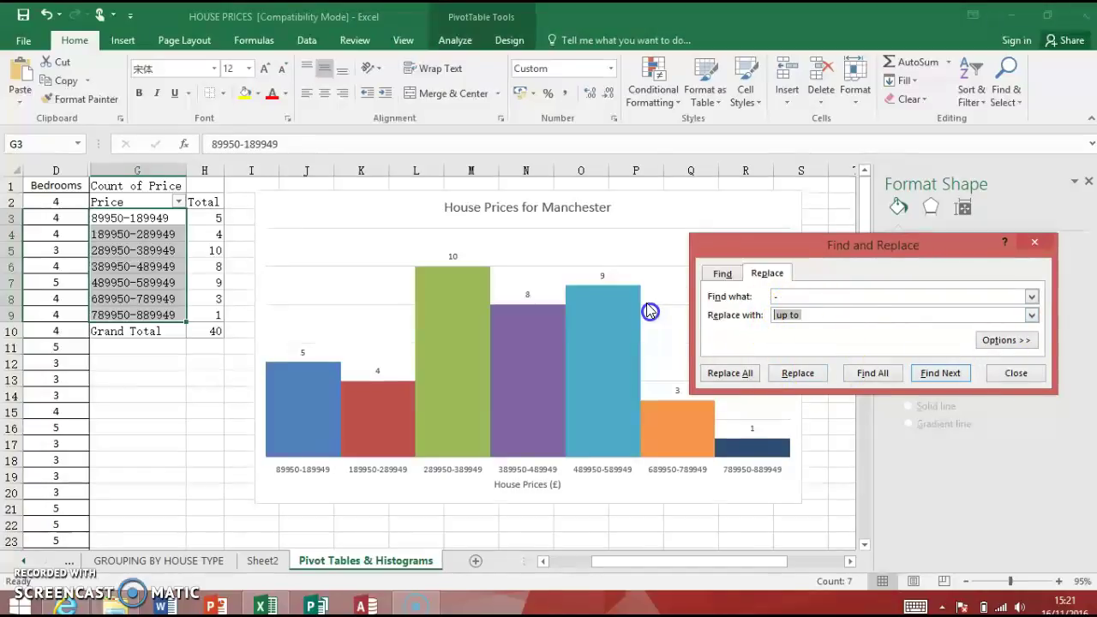
key(BackSpace)
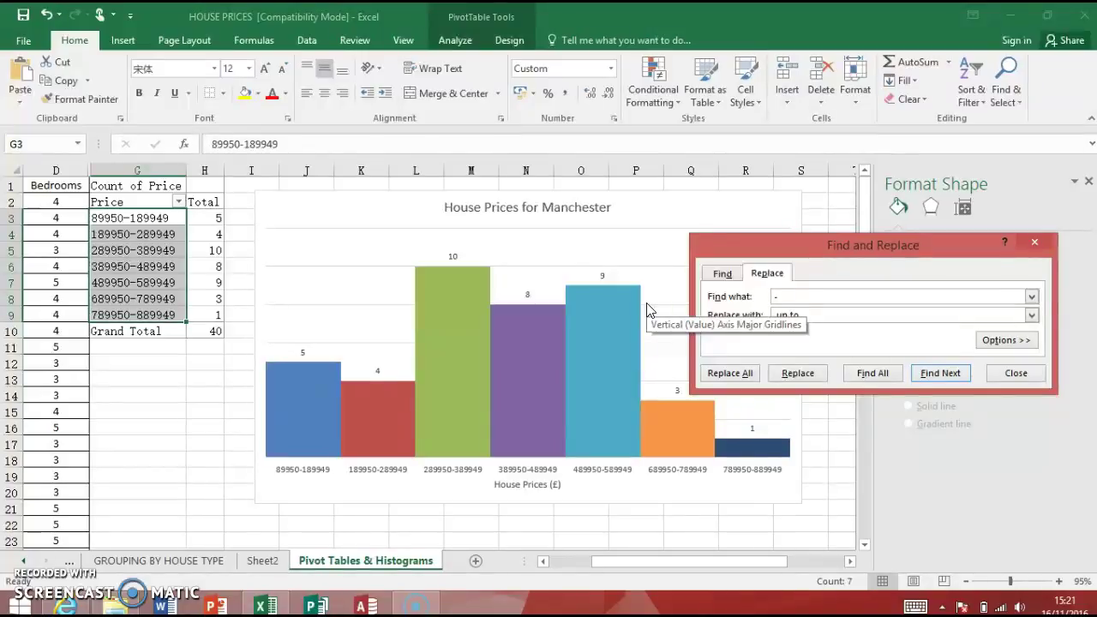
click(753, 375)
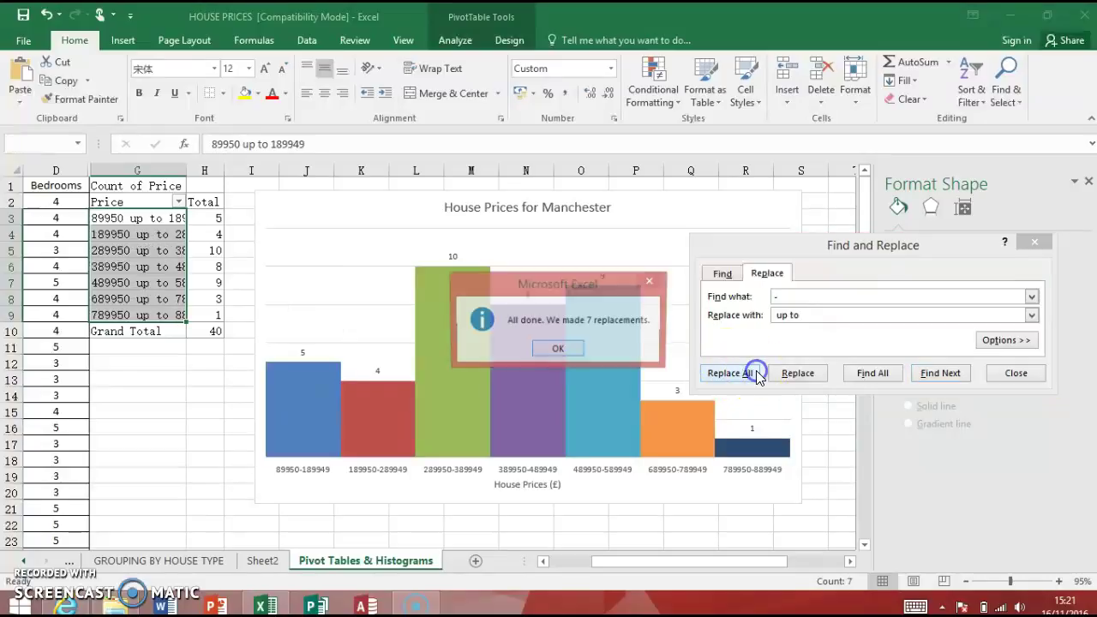
click(557, 350)
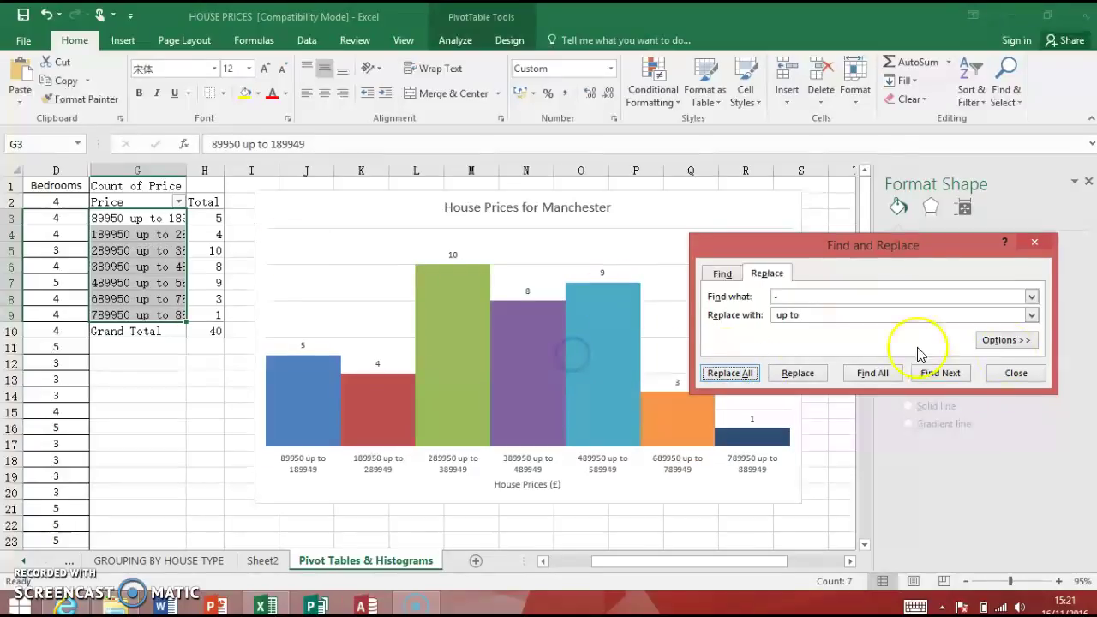
Autofit column G and widen the chart leftward so each 'up to' axis label fits one line
click(1035, 243)
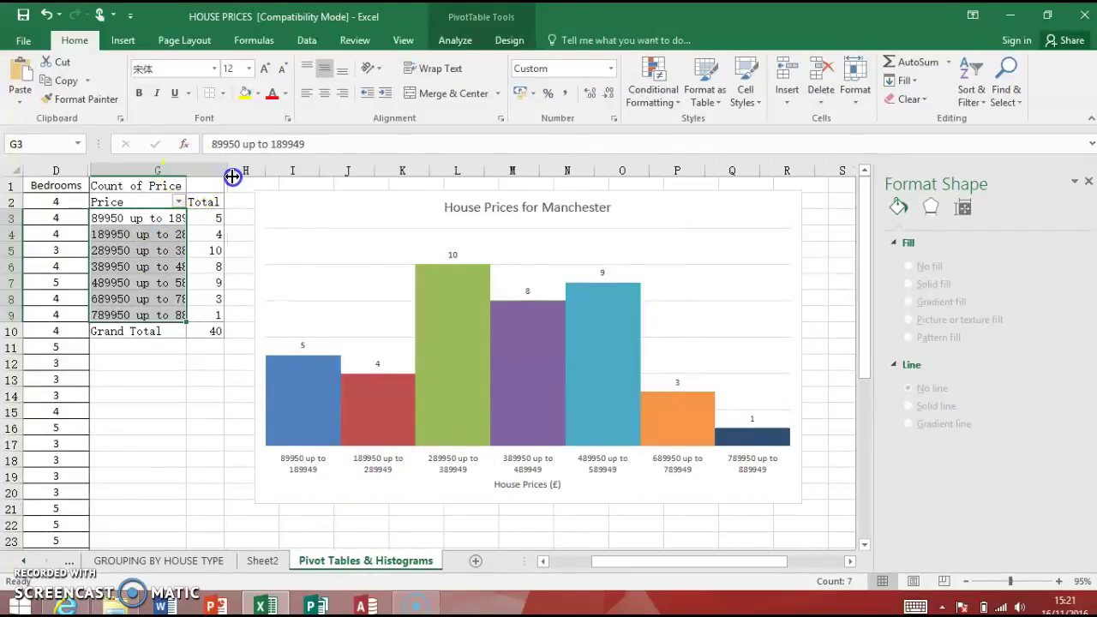
double_click(190, 171)
click(483, 225)
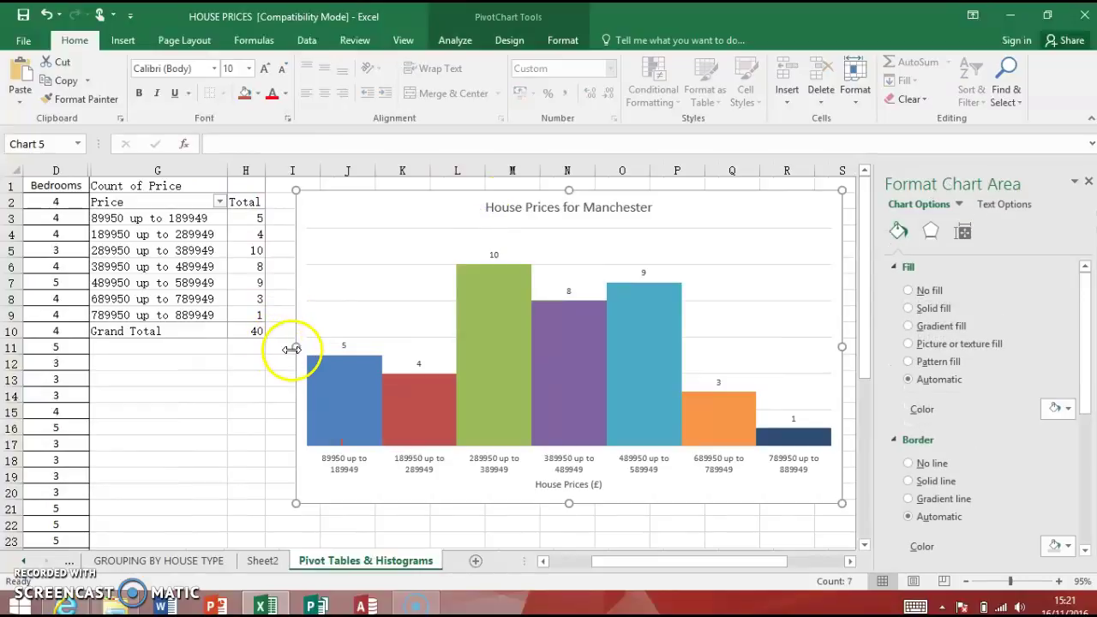
drag(291, 348, 242, 350)
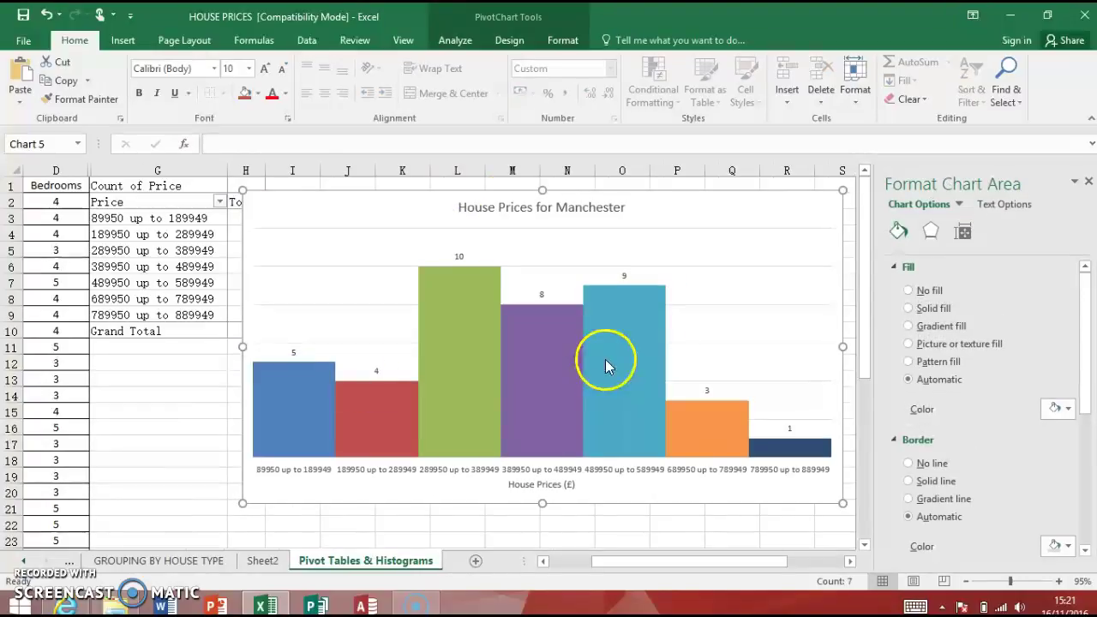
click(446, 471)
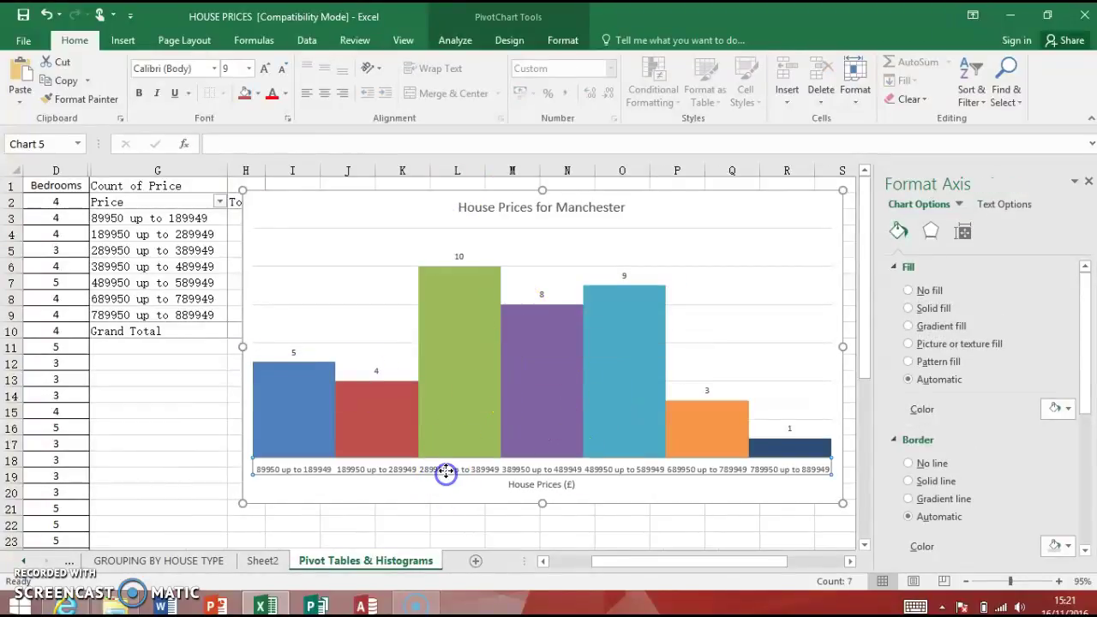
double_click(446, 471)
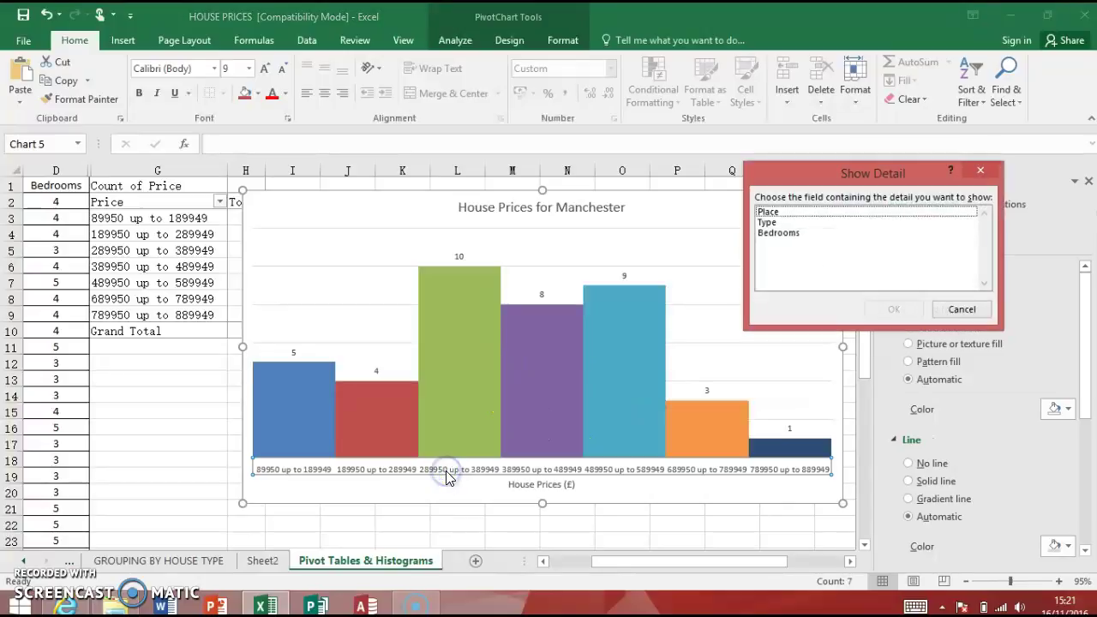
click(974, 311)
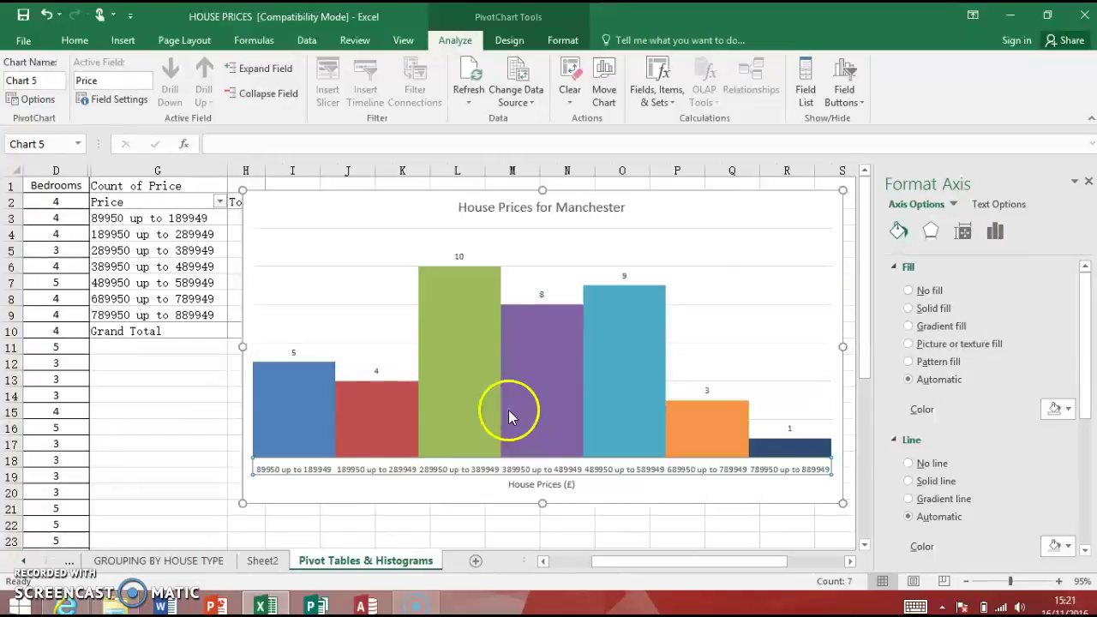
drag(622, 576, 569, 568)
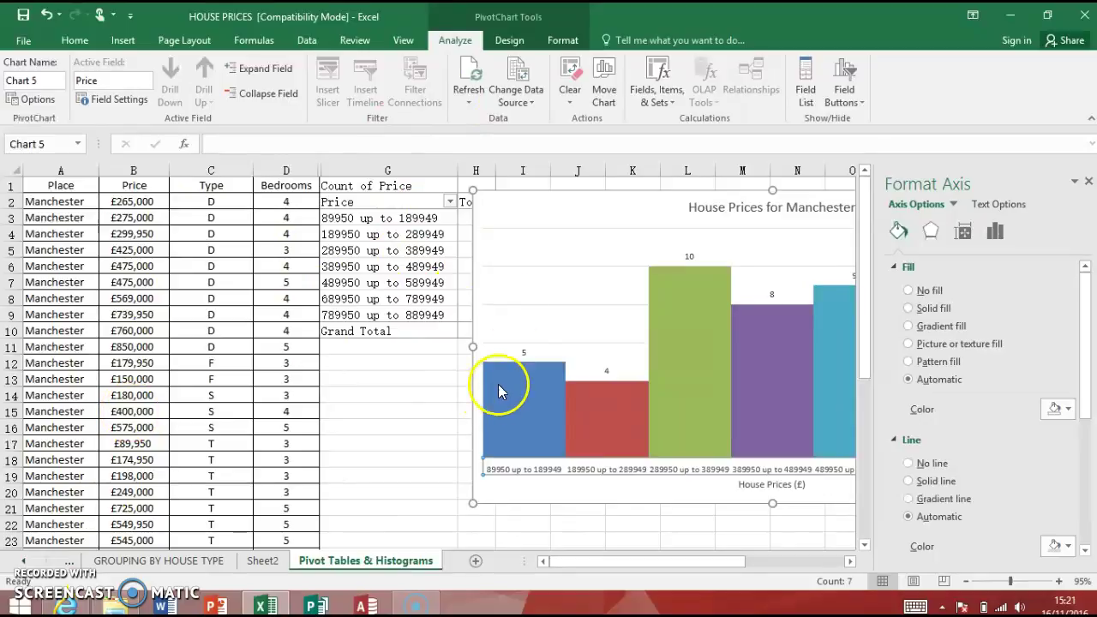
Shift the plot area up-left, then move the chart down and right below the pivot headers
click(520, 245)
drag(520, 245, 203, 221)
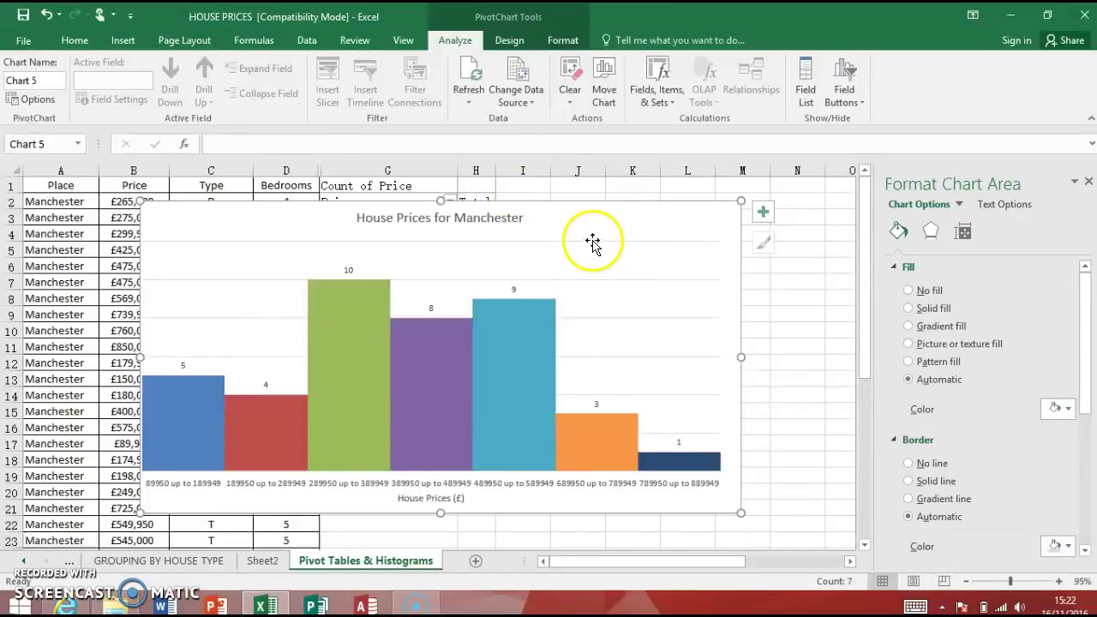
mouse_move(632, 225)
mouse_down()
mouse_move(648, 265)
mouse_move(644, 277)
mouse_move(632, 262)
mouse_move(630, 232)
mouse_move(641, 274)
mouse_move(632, 282)
mouse_move(673, 282)
mouse_move(568, 243)
mouse_up()
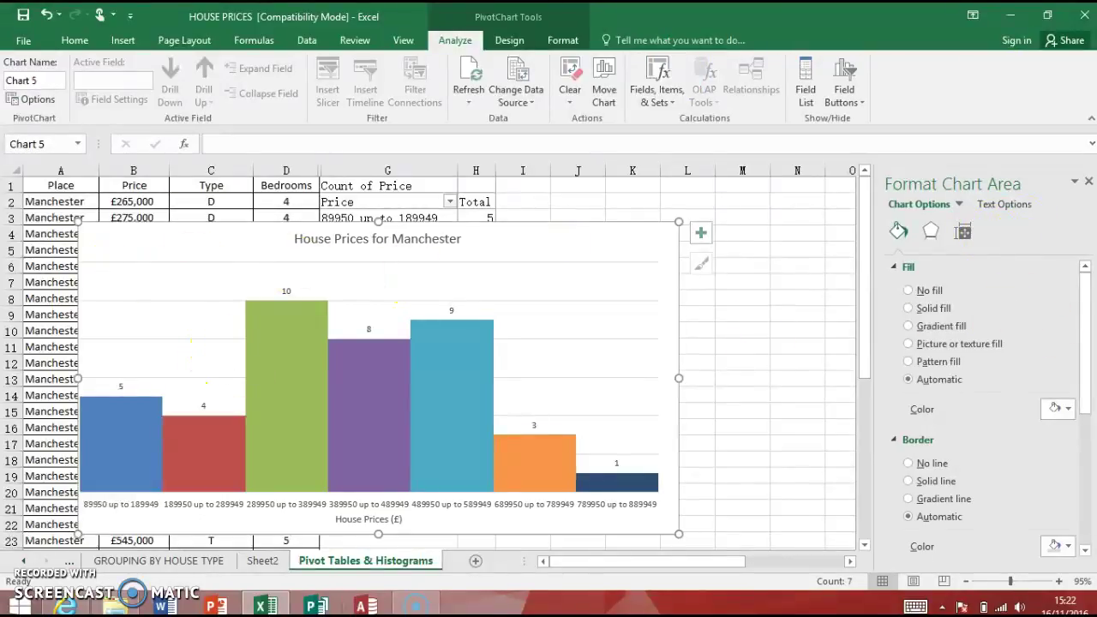
mouse_move(431, 606)
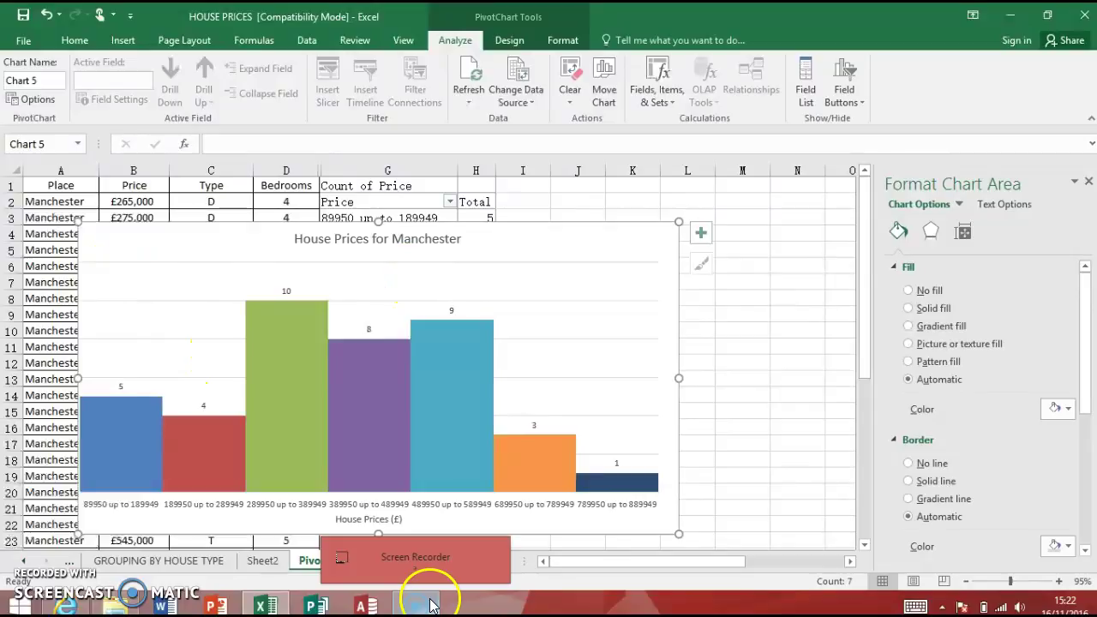